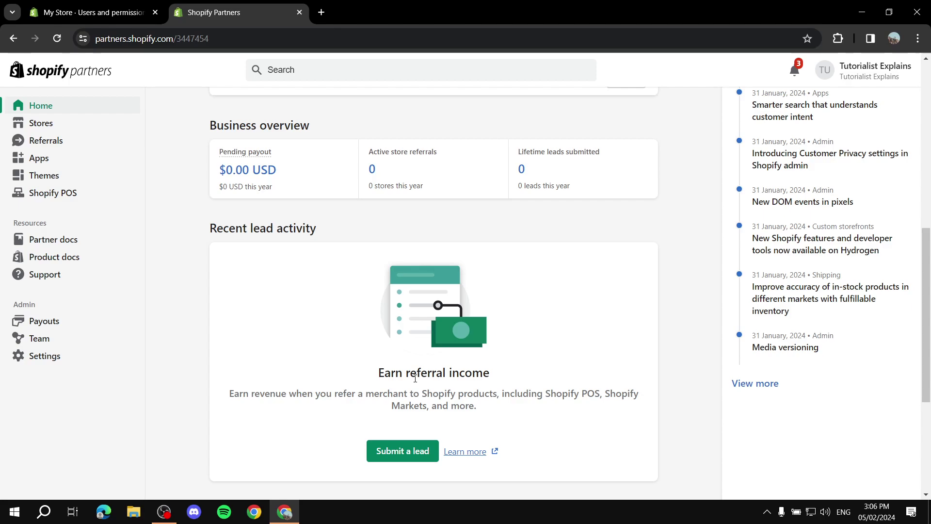
{"action": "scroll", "coordinate": [415, 378], "scroll_direction": "up", "scroll_amount": 5}
{"action": "scroll", "coordinate": [415, 378], "scroll_direction": "down", "scroll_amount": 5}
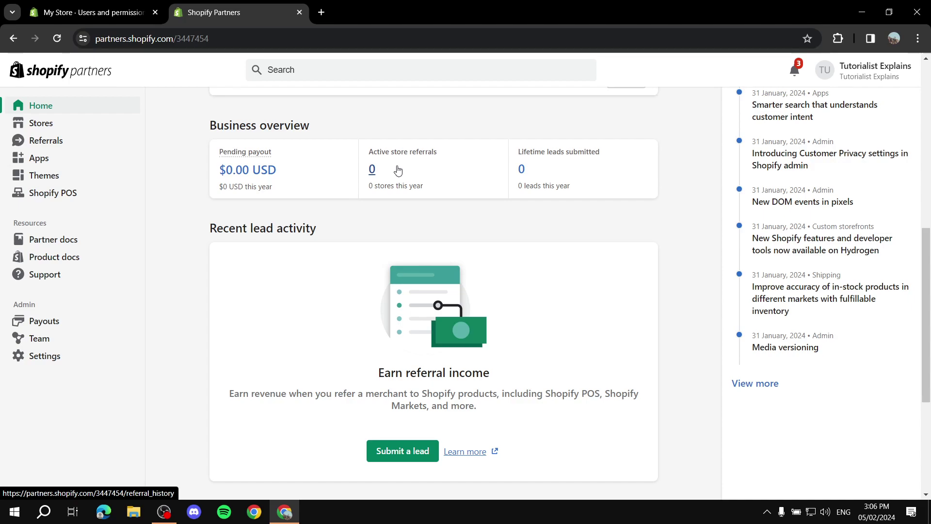
Step: Switch to the My Store admin and open its Users and permissions settings
{"action": "left_click", "coordinate": [92, 12]}
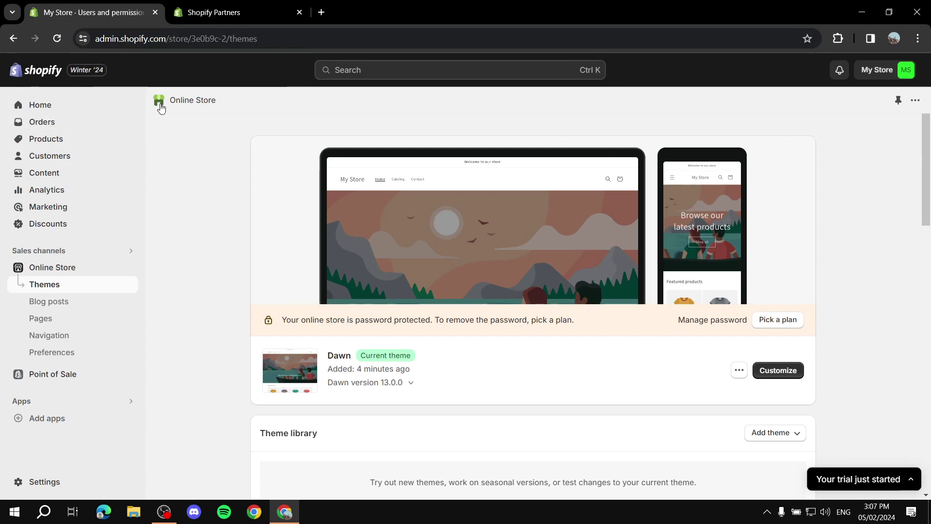
{"action": "left_click", "coordinate": [28, 64]}
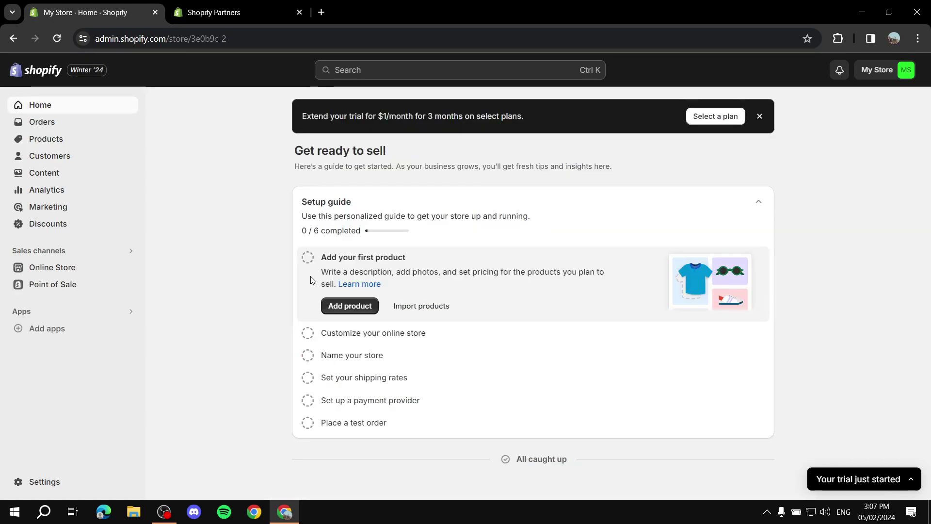
{"action": "left_click", "coordinate": [36, 481]}
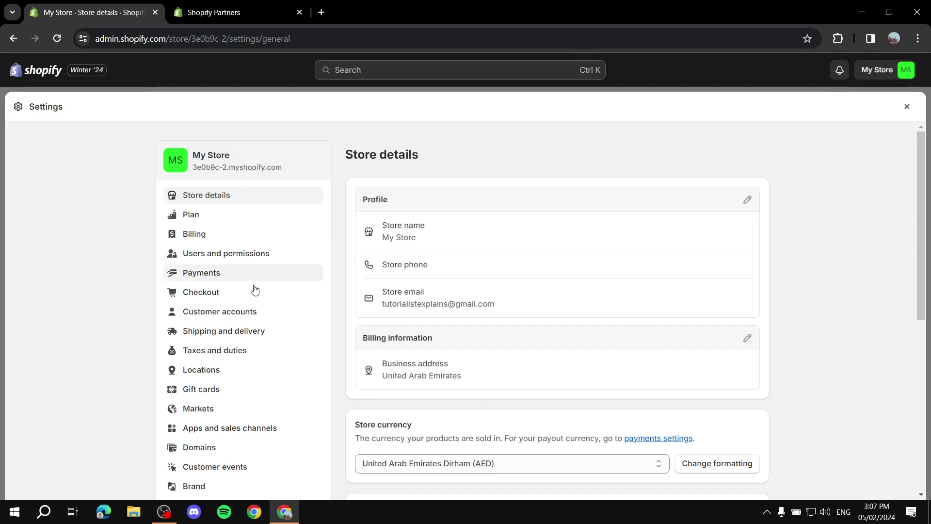
{"action": "left_click", "coordinate": [209, 258]}
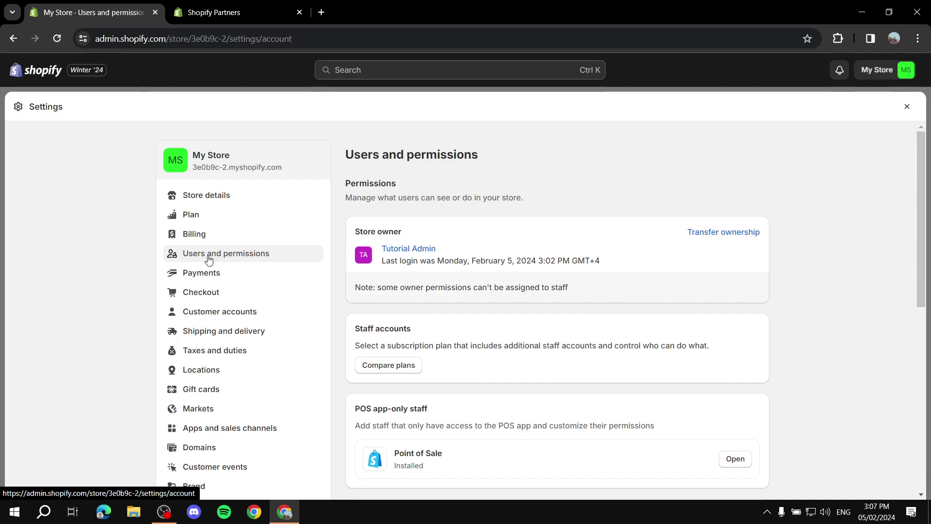
Step: Examine the Staff accounts and Collaborators sections, including the collaborator request options and the request code
{"action": "scroll", "coordinate": [417, 301], "scroll_direction": "down", "scroll_amount": 5}
{"action": "scroll", "coordinate": [485, 349], "scroll_direction": "down", "scroll_amount": 1}
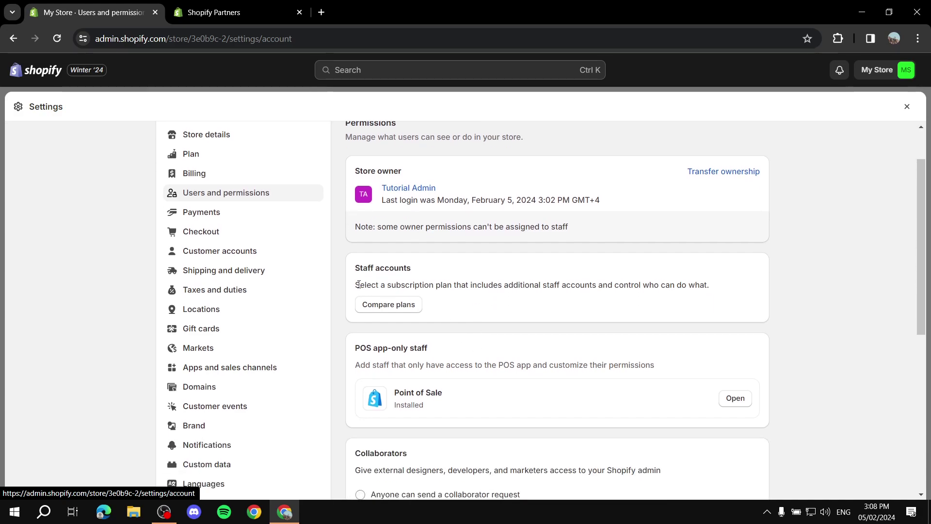
{"action": "left_click_drag", "start_coordinate": [357, 285], "coordinate": [770, 290]}
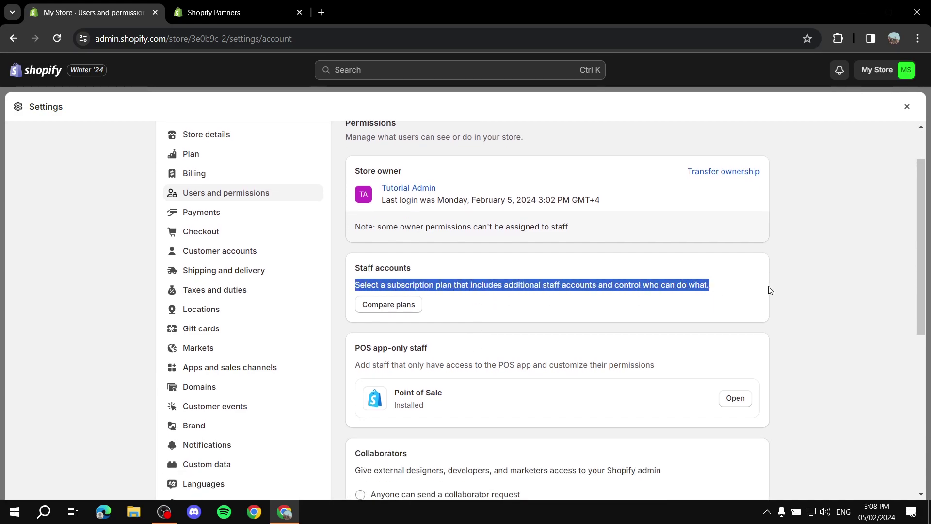
{"action": "left_click", "coordinate": [770, 290]}
{"action": "scroll", "coordinate": [650, 382], "scroll_direction": "down", "scroll_amount": 4}
{"action": "left_click_drag", "start_coordinate": [351, 274], "coordinate": [480, 259]}
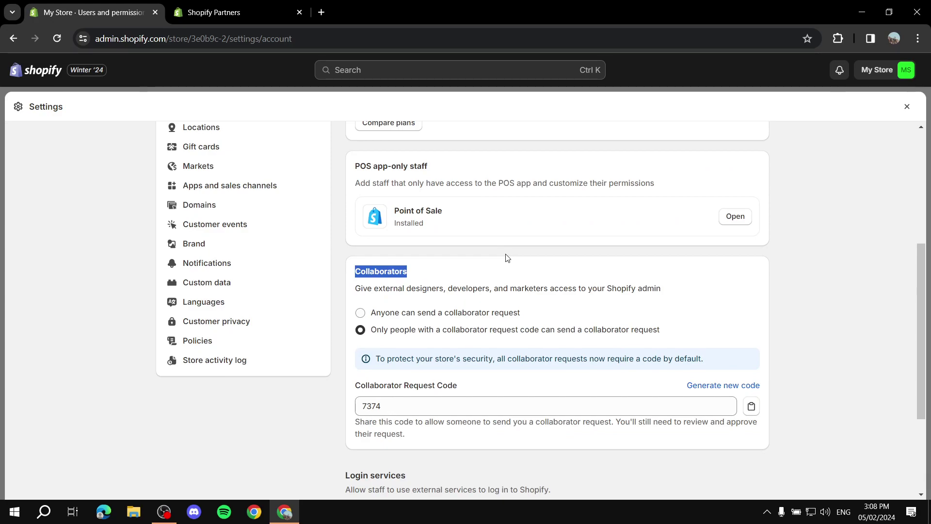
{"action": "left_click", "coordinate": [507, 257]}
{"action": "left_click_drag", "start_coordinate": [354, 288], "coordinate": [662, 286]}
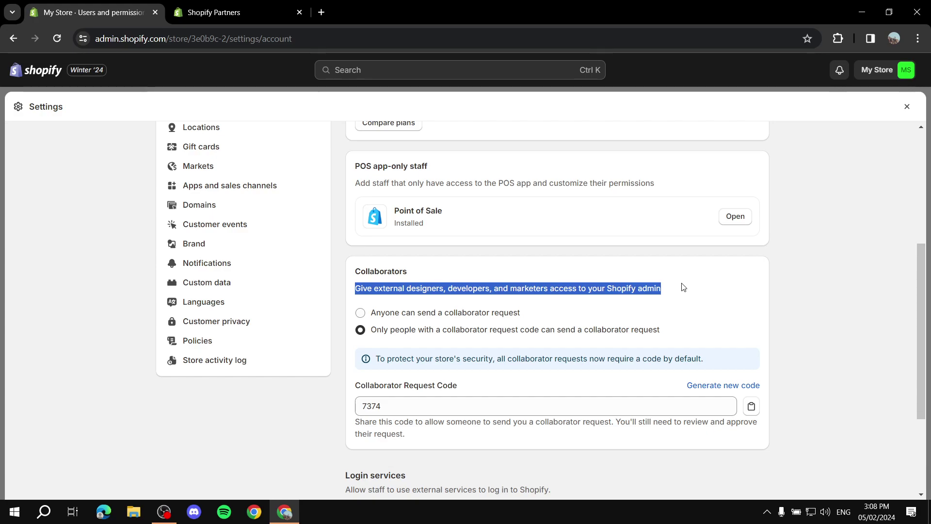
{"action": "left_click", "coordinate": [683, 287]}
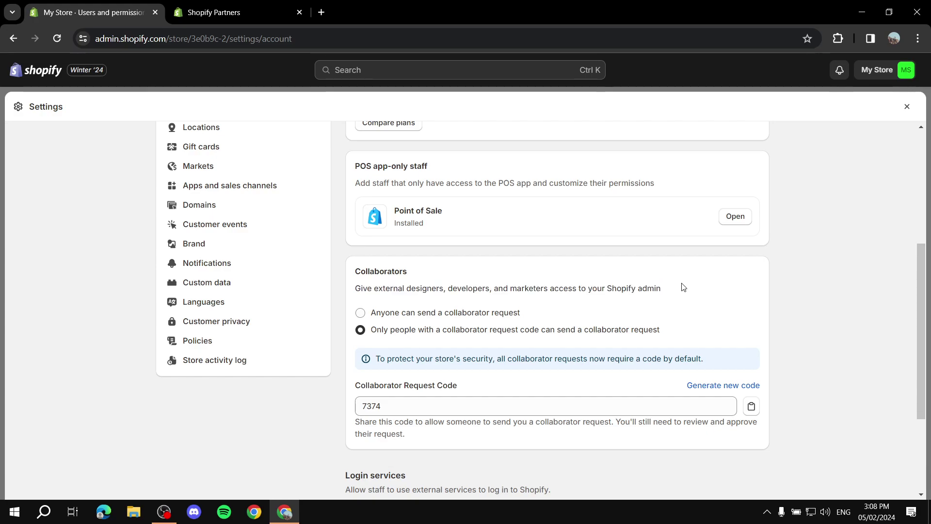
{"action": "scroll", "coordinate": [683, 287], "scroll_direction": "down", "scroll_amount": 1}
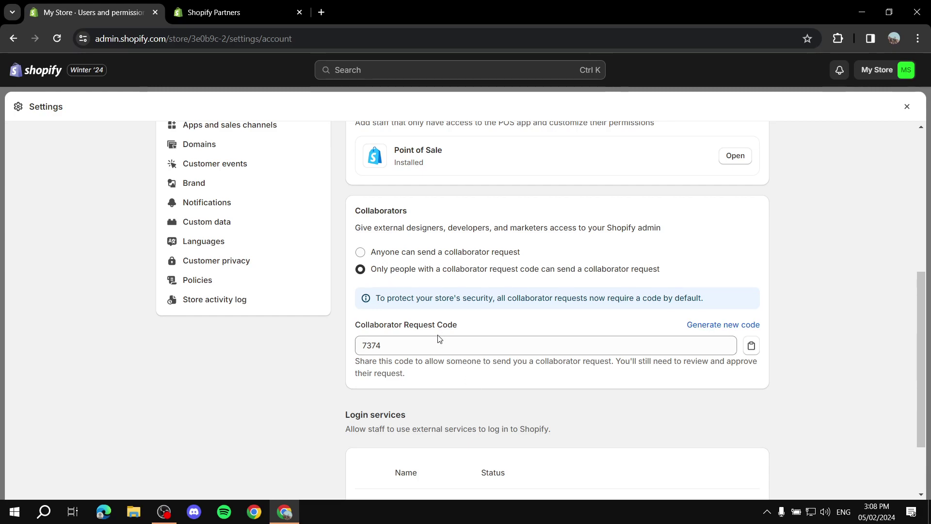
{"action": "left_click_drag", "start_coordinate": [528, 345], "coordinate": [268, 347]}
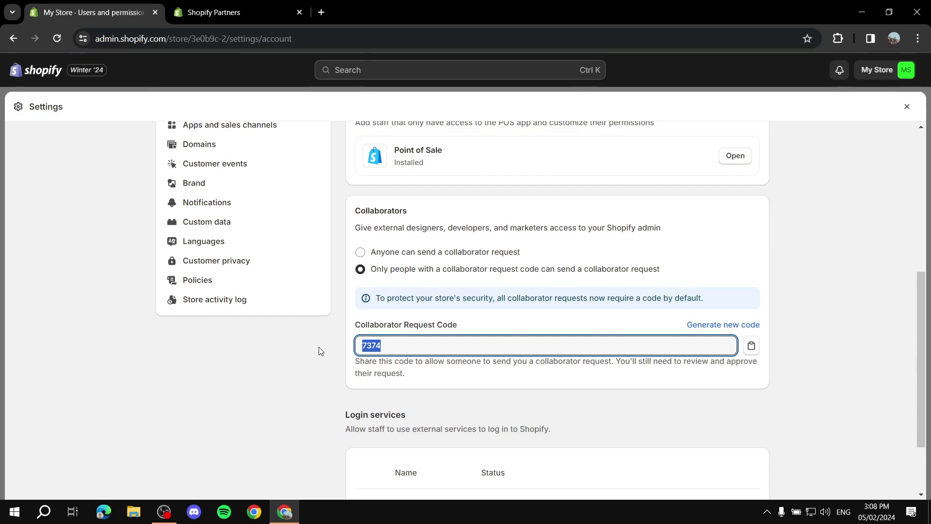
{"action": "left_click", "coordinate": [246, 12]}
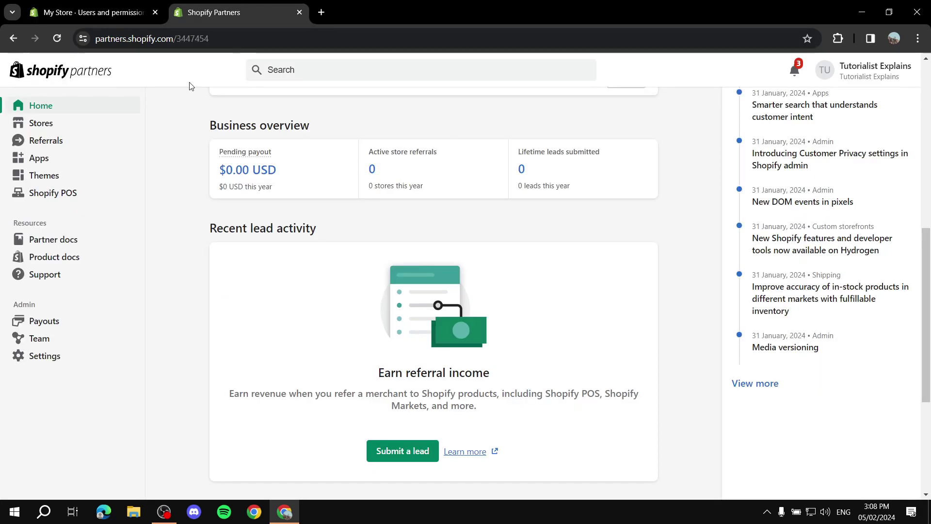
{"action": "left_click", "coordinate": [93, 12]}
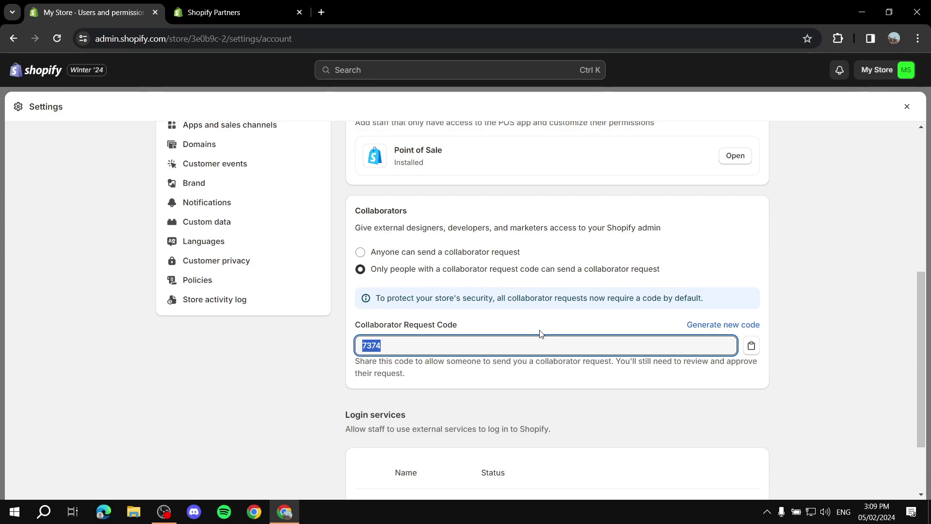
Step: Try letting anyone send a collaborator request, and restore the option that requires a collaborator request code
{"action": "left_click", "coordinate": [404, 256]}
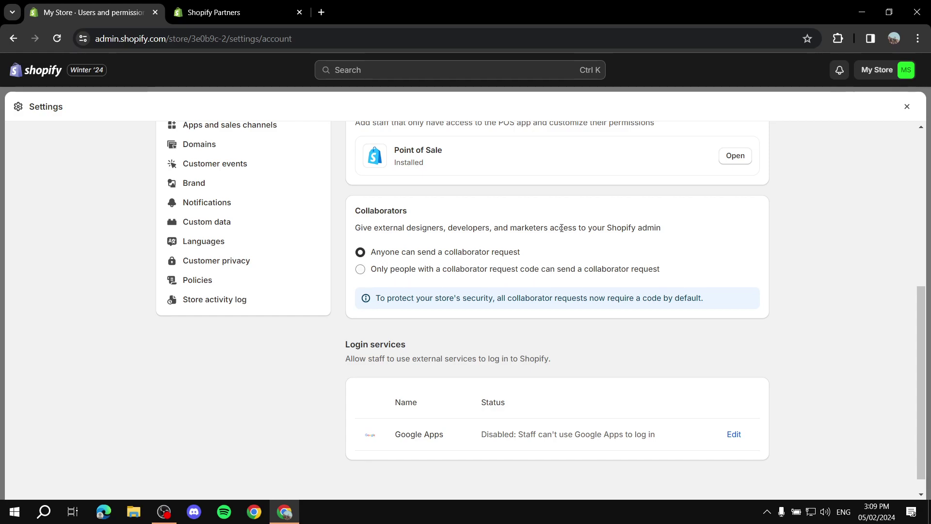
{"action": "left_click", "coordinate": [401, 272]}
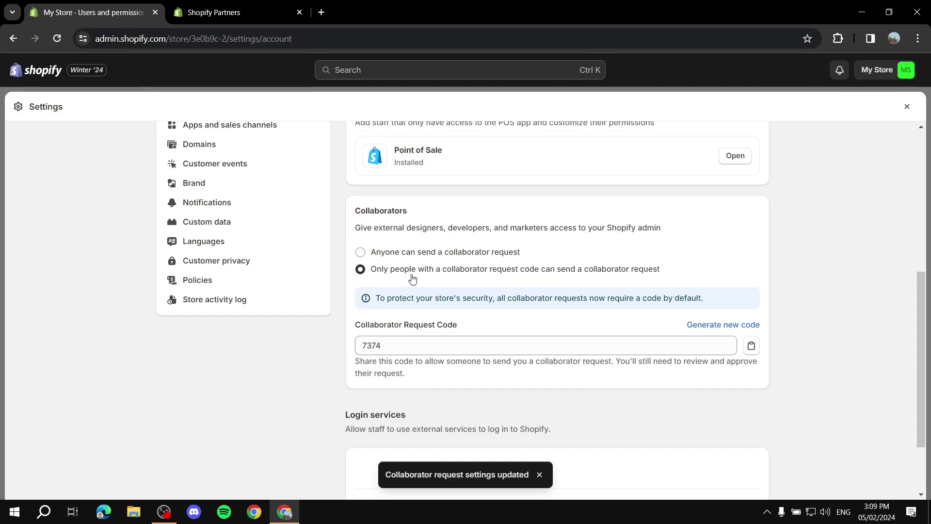
{"action": "left_click", "coordinate": [415, 347]}
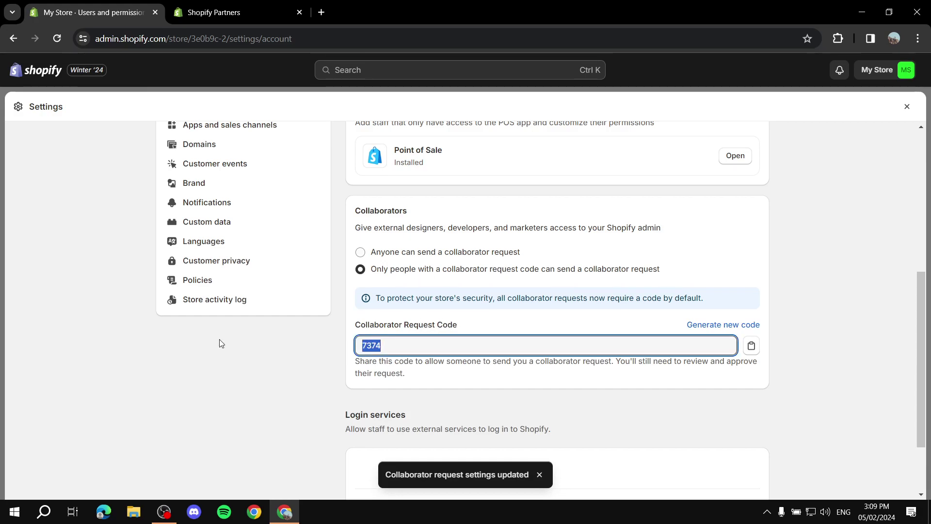
{"action": "left_click", "coordinate": [258, 362]}
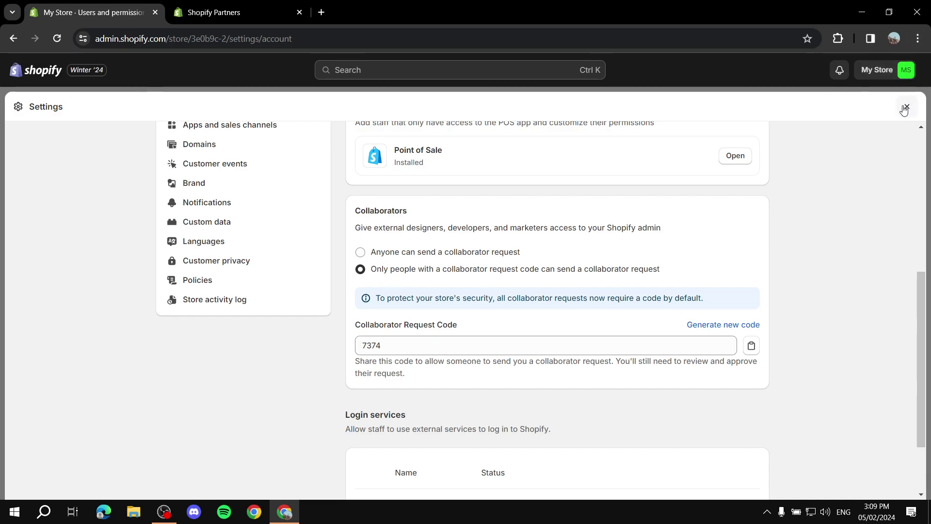
{"action": "left_click", "coordinate": [448, 345]}
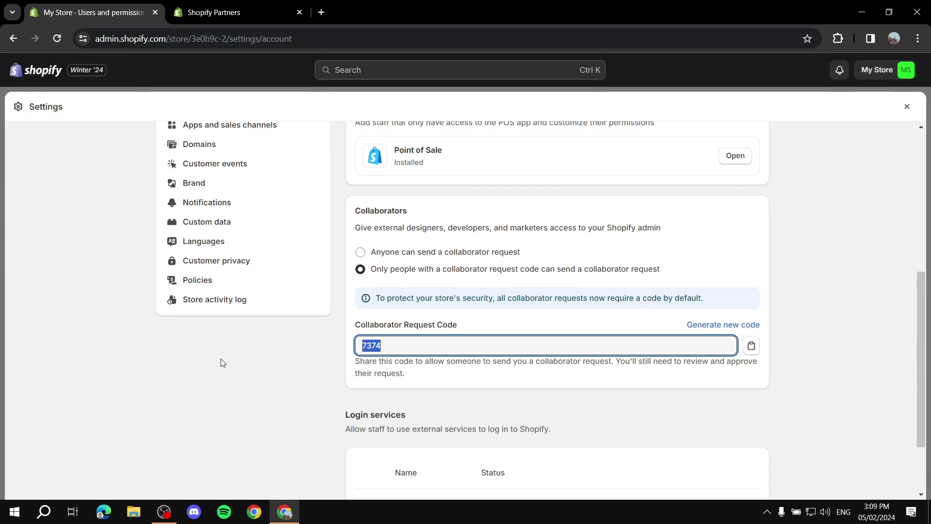
{"action": "left_click", "coordinate": [174, 371]}
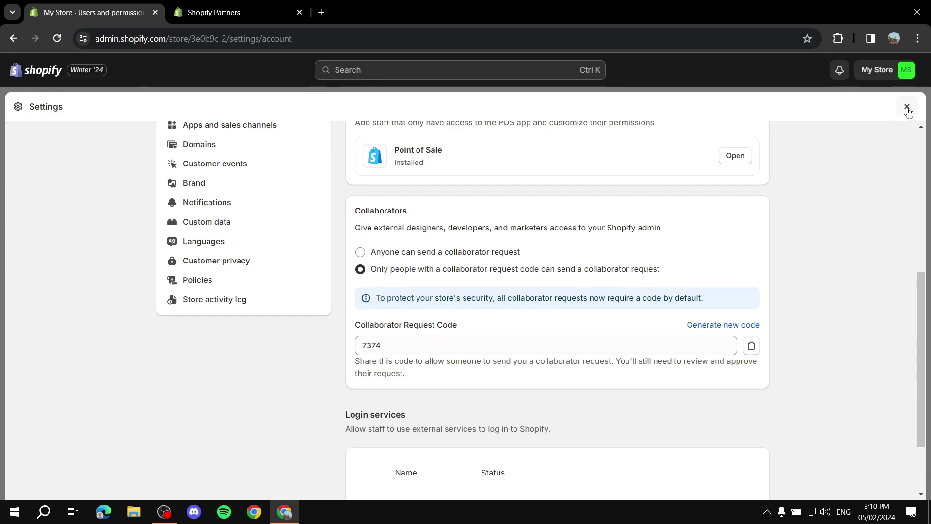
Step: Switch to Shopify Partners and start a new request for access to a store from the Stores page
{"action": "left_click", "coordinate": [267, 4]}
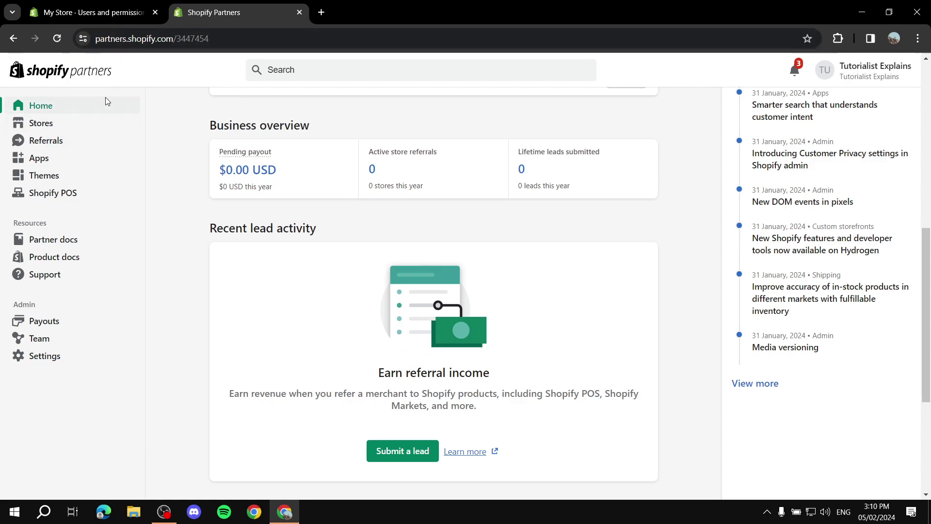
{"action": "left_click", "coordinate": [39, 125]}
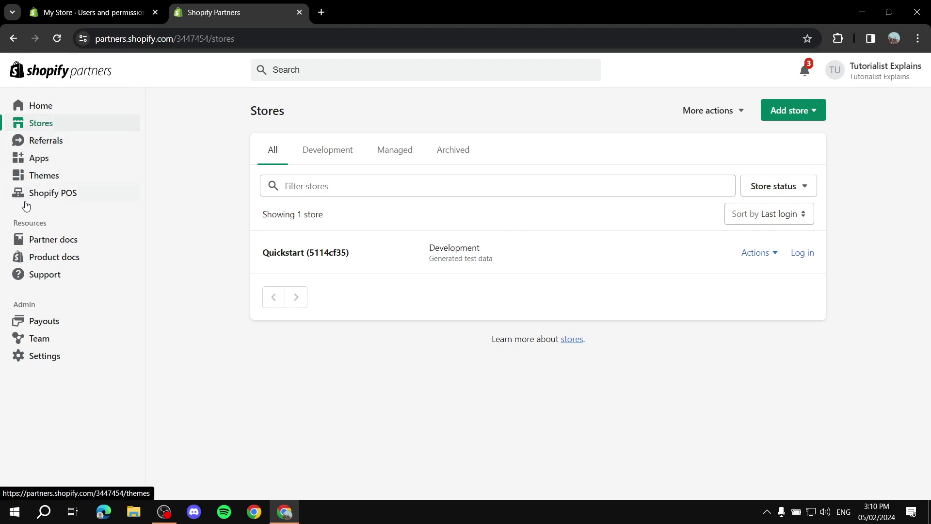
{"action": "left_click", "coordinate": [825, 115]}
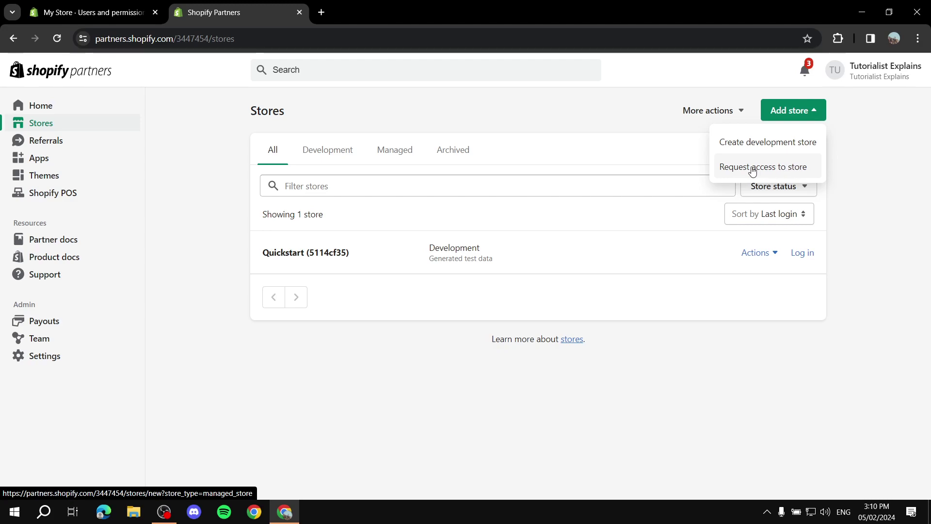
{"action": "left_click", "coordinate": [789, 171]}
{"action": "left_click", "coordinate": [365, 260]}
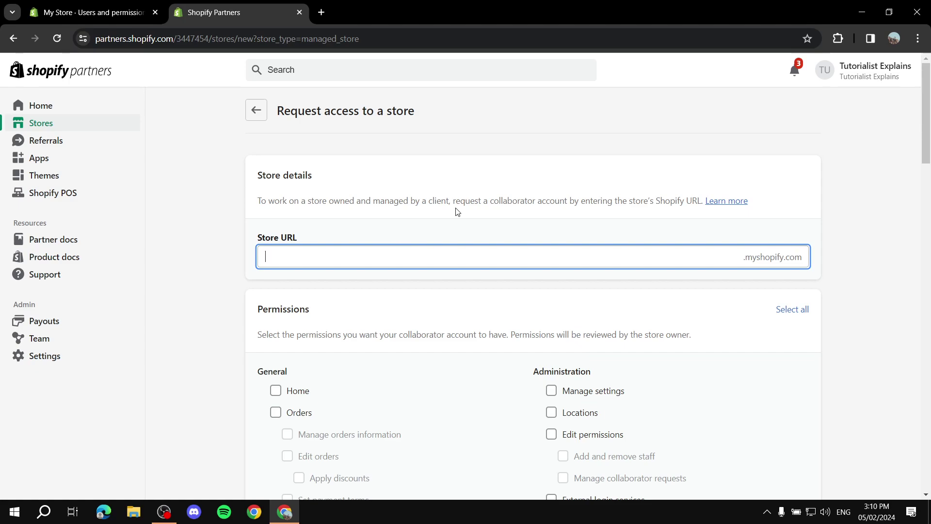
{"action": "key", "text": "super+v"}
{"action": "left_click", "coordinate": [372, 369]}
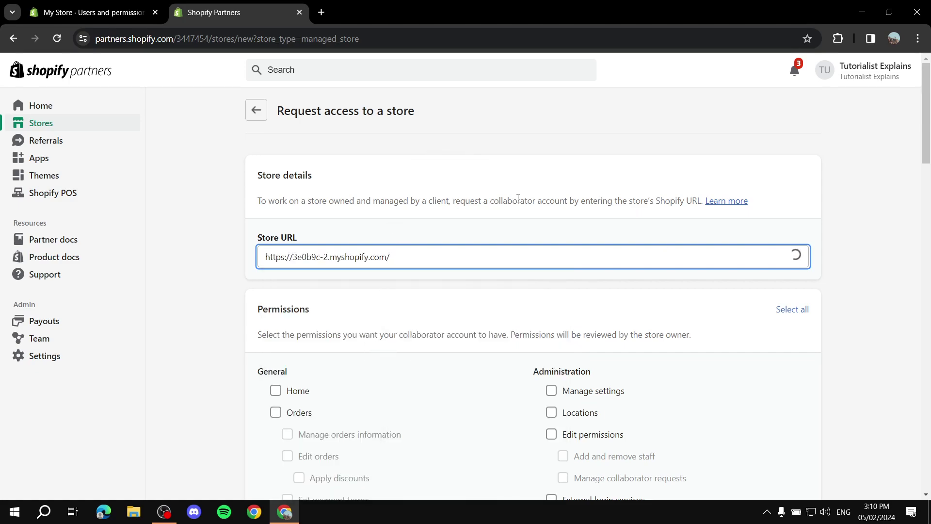
{"action": "scroll", "coordinate": [564, 222], "scroll_direction": "down", "scroll_amount": 1}
{"action": "scroll", "coordinate": [483, 185], "scroll_direction": "up", "scroll_amount": 1}
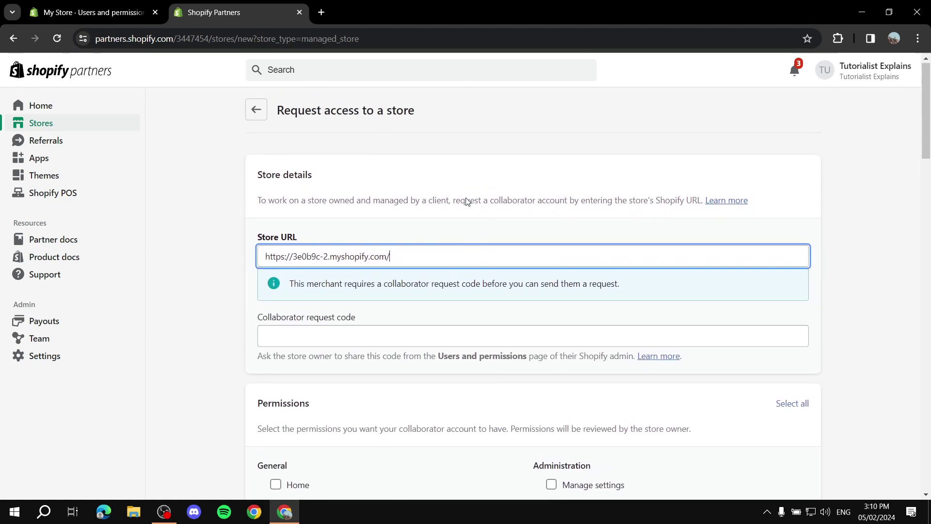
Step: Copy the collaborator request code from My Store's Users and permissions settings
{"action": "key", "text": "ctrl+shift+Tab"}
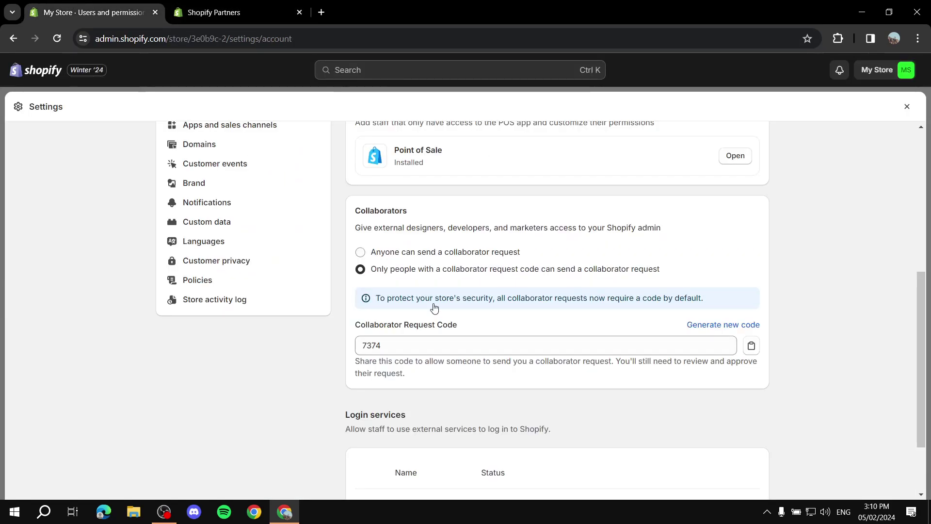
{"action": "double_click", "coordinate": [447, 342]}
{"action": "key", "text": "super+c"}
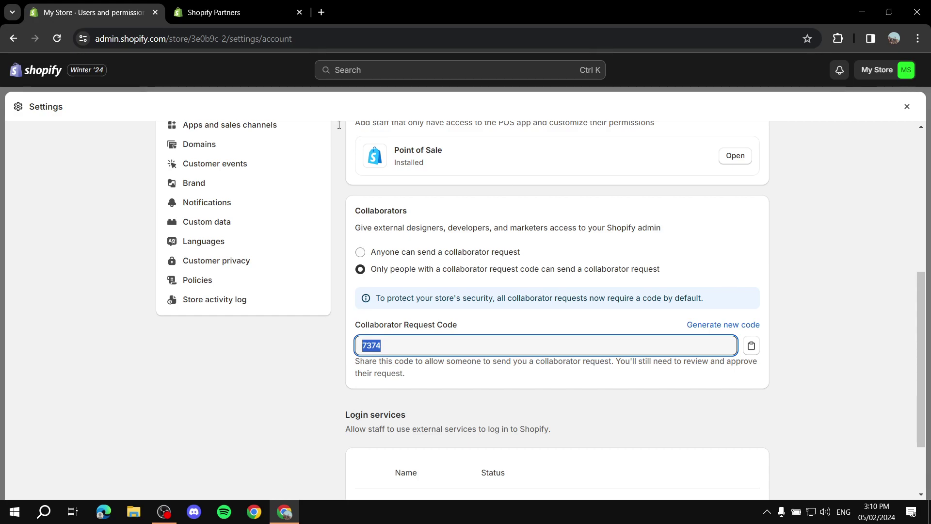
Step: Return to the Shopify Partners access request and paste the copied code as the collaborator request code
{"action": "left_click", "coordinate": [219, 12]}
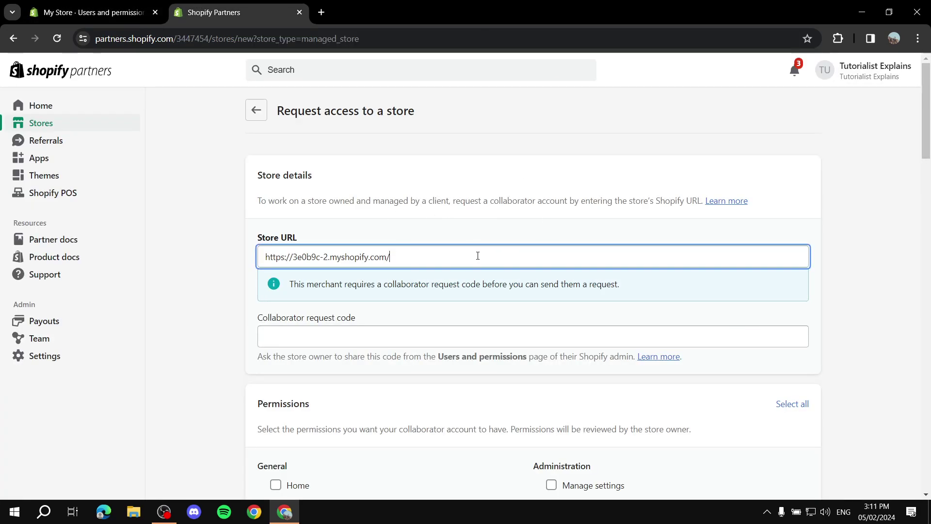
{"action": "left_click_drag", "start_coordinate": [291, 286], "coordinate": [485, 297]}
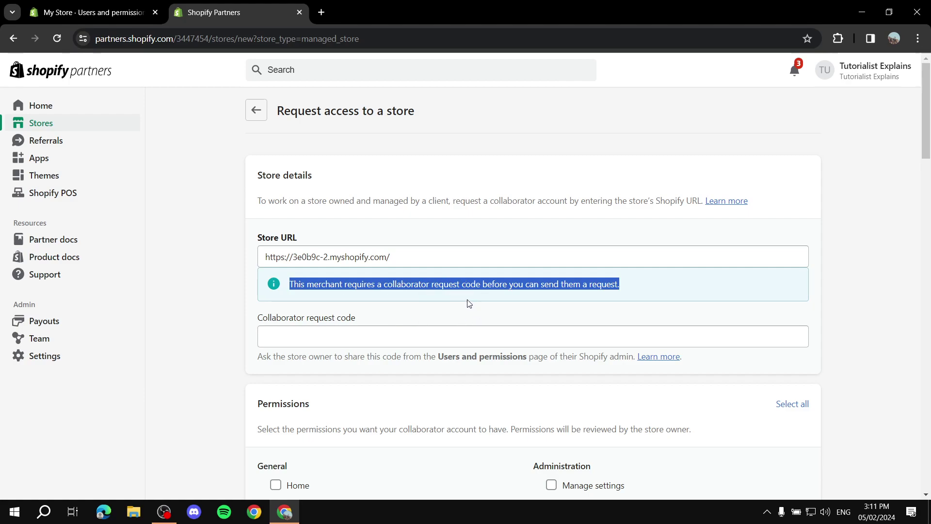
{"action": "left_click", "coordinate": [538, 337]}
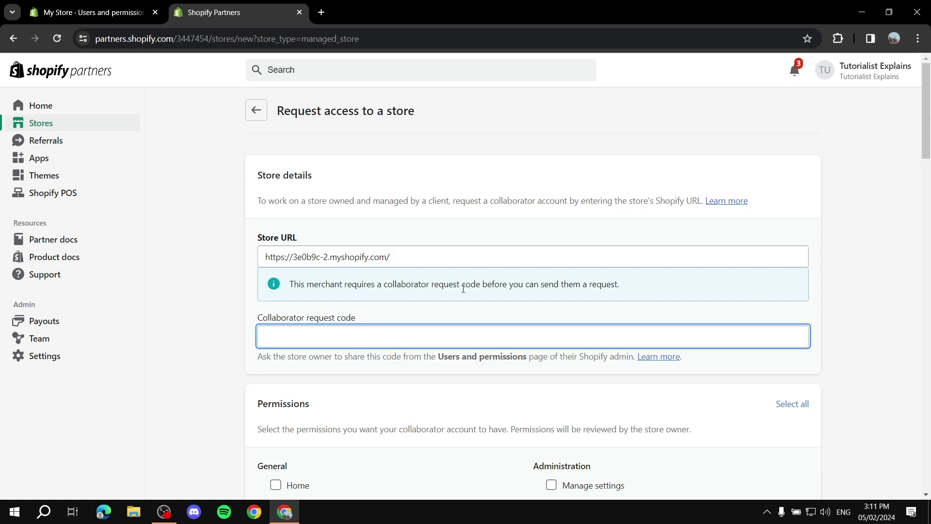
{"action": "type", "text": "https://3e0b9c-2.myshopify.com/"}
{"action": "key", "text": "ctrl+a"}
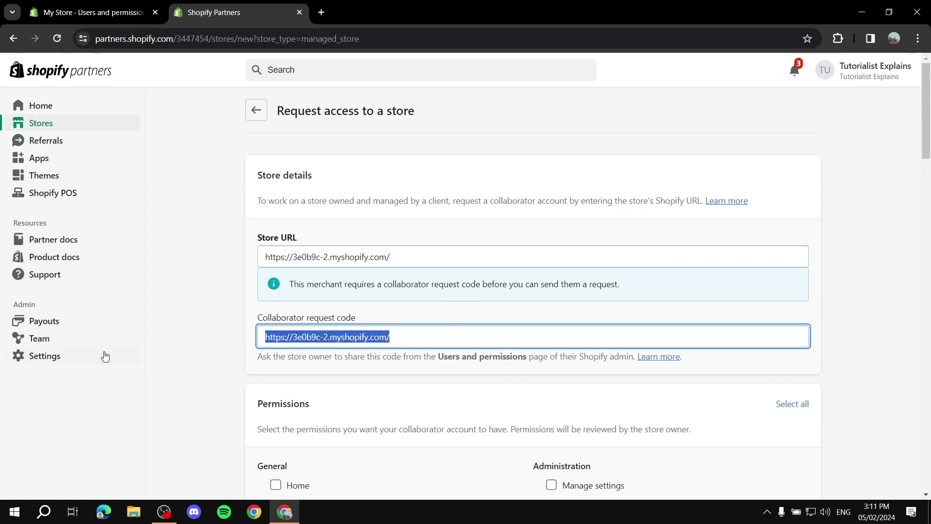
{"action": "key", "text": "super+v"}
{"action": "left_click", "coordinate": [285, 141]}
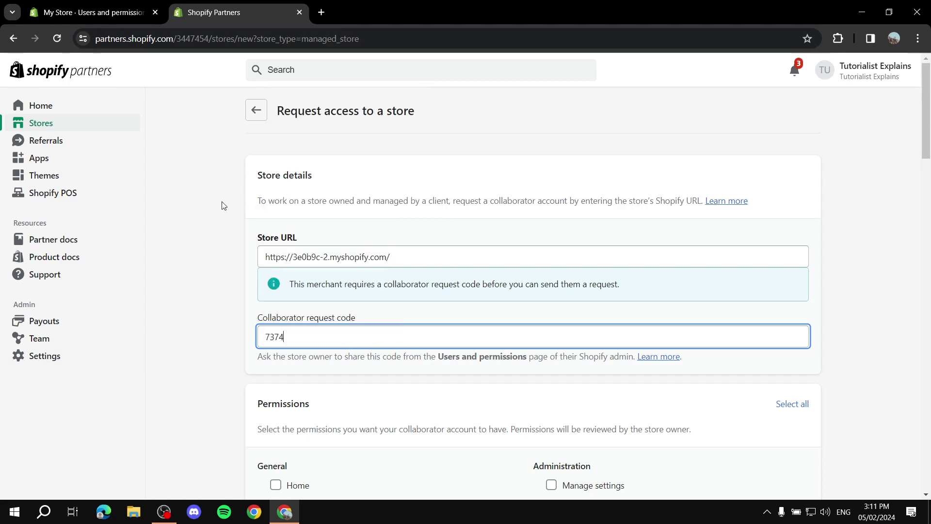
{"action": "left_click", "coordinate": [179, 347]}
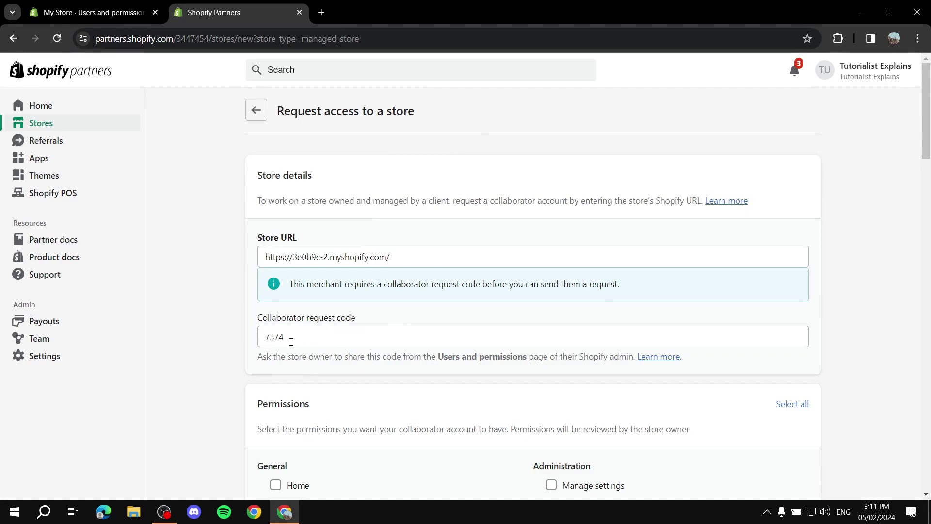
{"action": "left_click_drag", "start_coordinate": [297, 318], "coordinate": [395, 322]}
{"action": "left_click", "coordinate": [395, 322]}
{"action": "left_click_drag", "start_coordinate": [312, 337], "coordinate": [173, 344]}
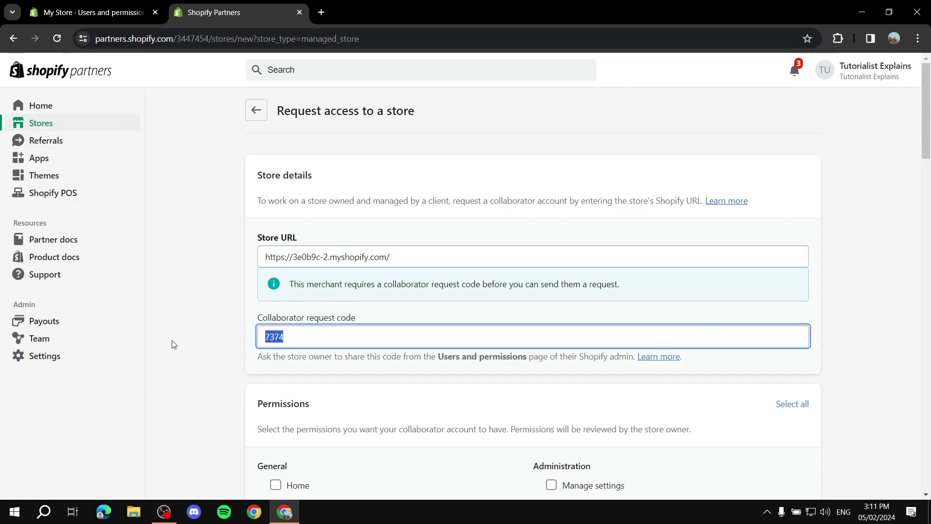
Step: Compare the collaborator request code in My Store's settings with the one entered in the access request
{"action": "key", "text": "ctrl+shift+Tab"}
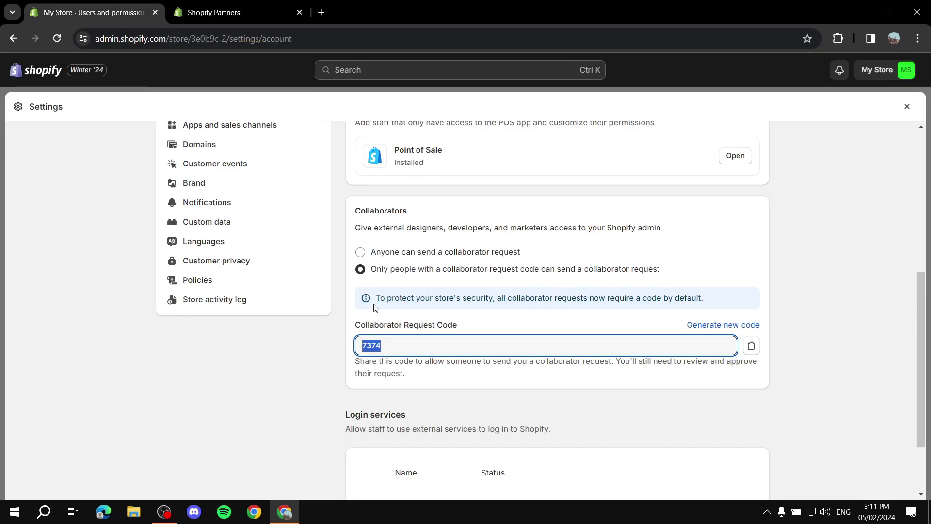
{"action": "key", "text": "ctrl+Tab"}
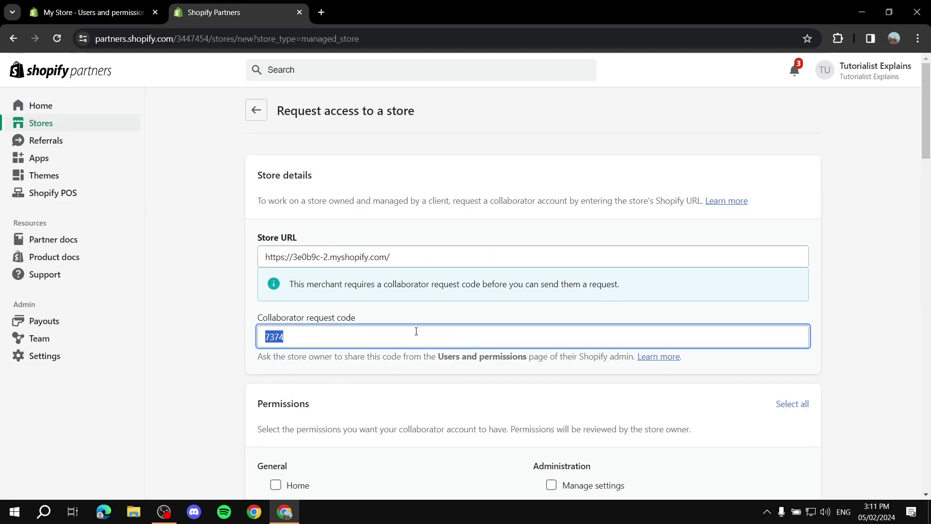
{"action": "left_click_drag", "start_coordinate": [286, 288], "coordinate": [656, 293]}
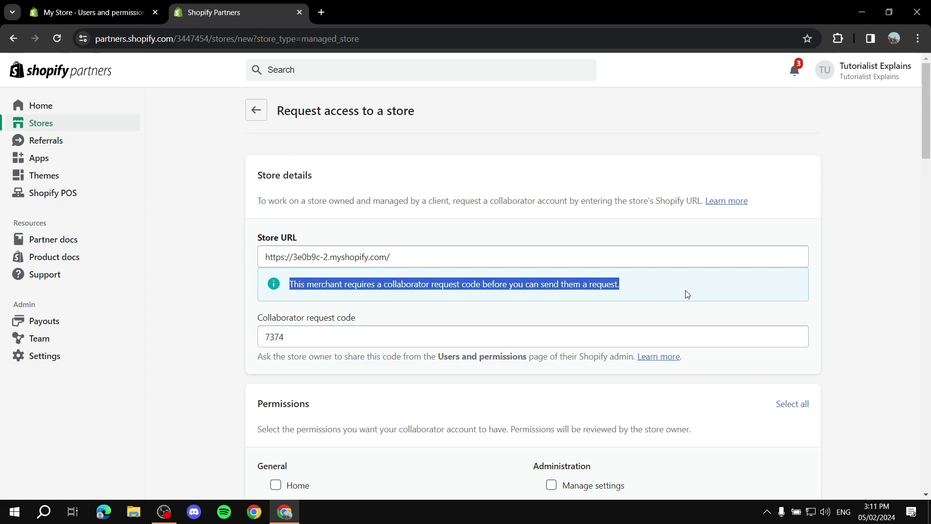
{"action": "left_click", "coordinate": [758, 276]}
Step: Select the Orders permission together with Manage orders information, Edit orders and its Apply discounts option
{"action": "scroll", "coordinate": [901, 277], "scroll_direction": "down", "scroll_amount": 3}
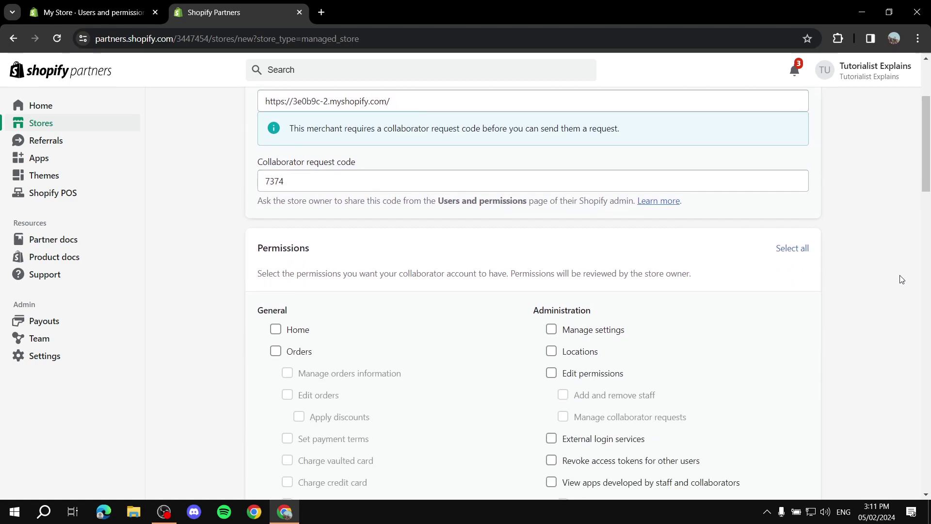
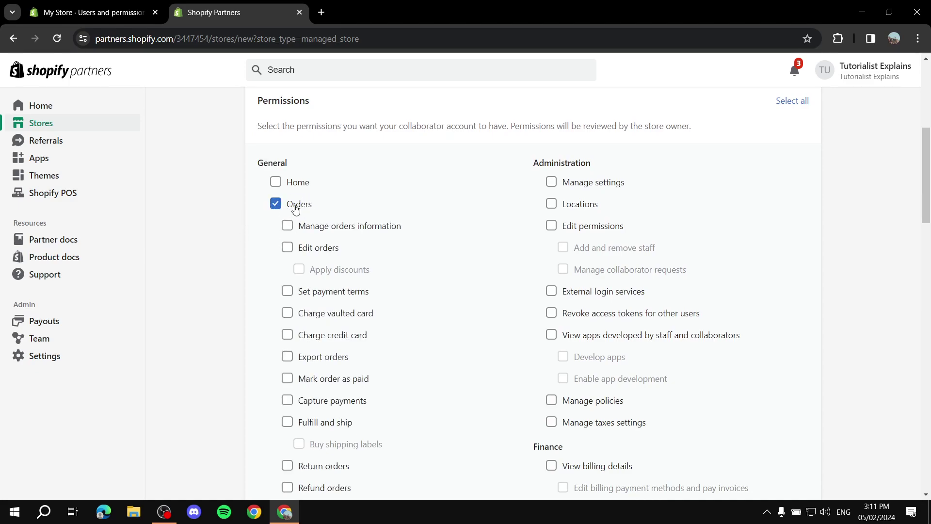
{"action": "scroll", "coordinate": [306, 214], "scroll_direction": "down", "scroll_amount": 3}
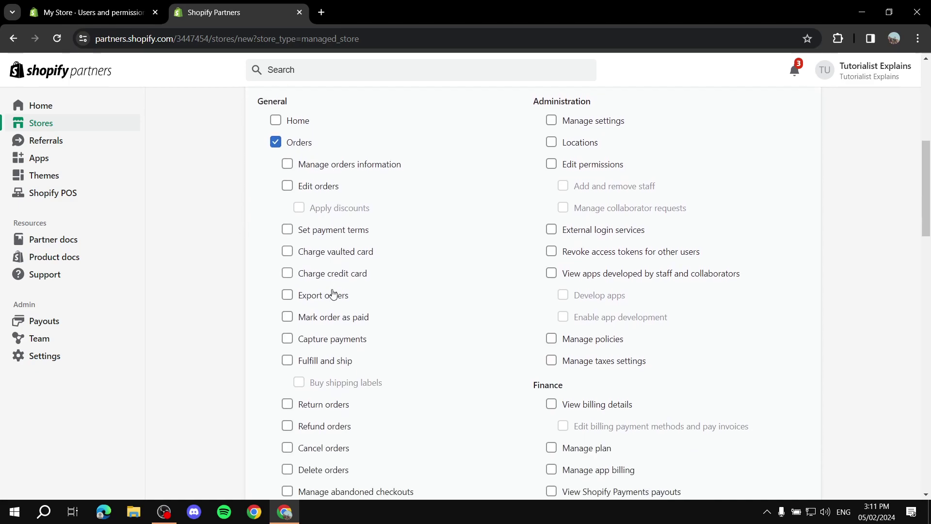
{"action": "scroll", "coordinate": [333, 238], "scroll_direction": "up", "scroll_amount": 3}
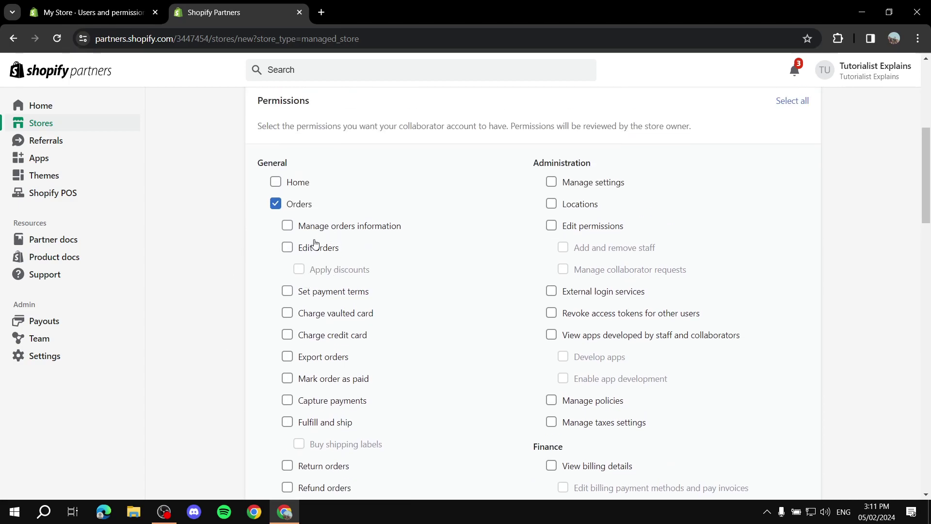
{"action": "left_click", "coordinate": [287, 226]}
{"action": "left_click", "coordinate": [287, 247]}
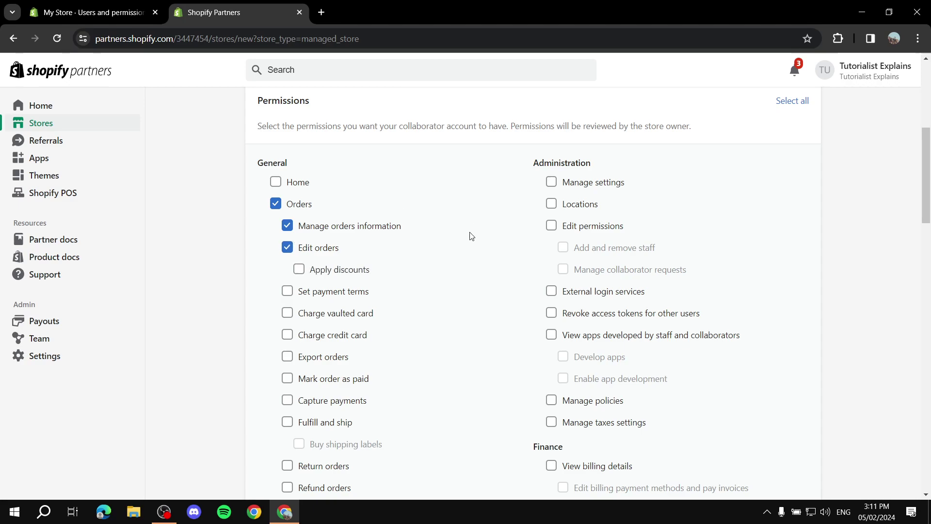
{"action": "scroll", "coordinate": [262, 330], "scroll_direction": "down", "scroll_amount": 1}
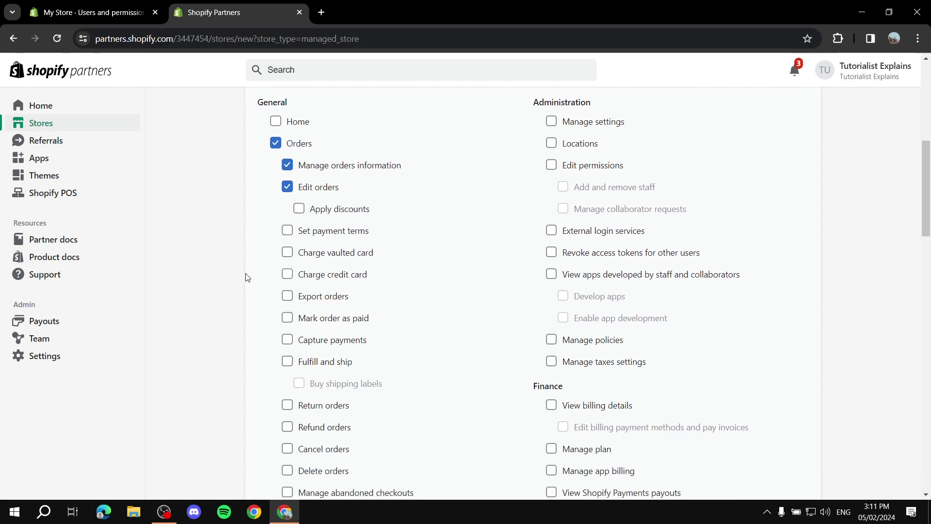
{"action": "left_click", "coordinate": [300, 208]}
{"action": "scroll", "coordinate": [614, 216], "scroll_direction": "down", "scroll_amount": 2}
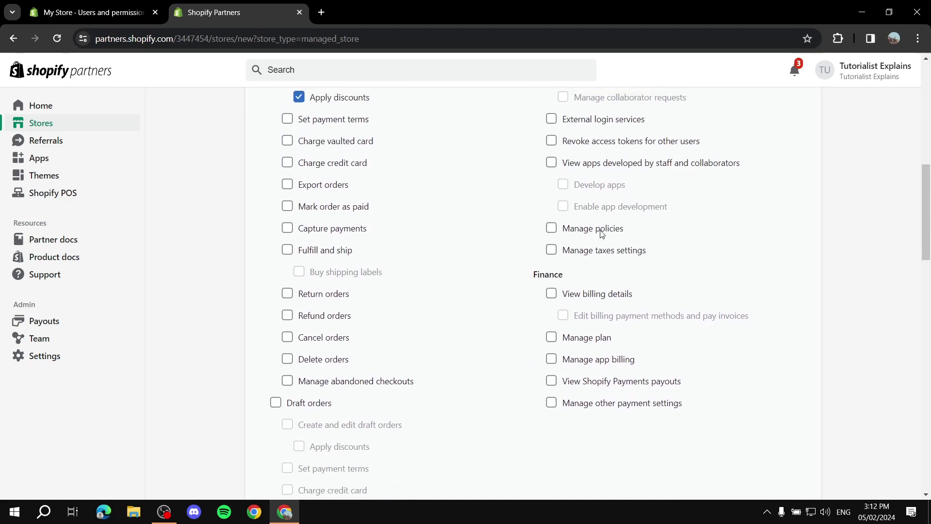
{"action": "scroll", "coordinate": [599, 235], "scroll_direction": "up", "scroll_amount": 4}
{"action": "left_click_drag", "start_coordinate": [521, 170], "coordinate": [671, 197]}
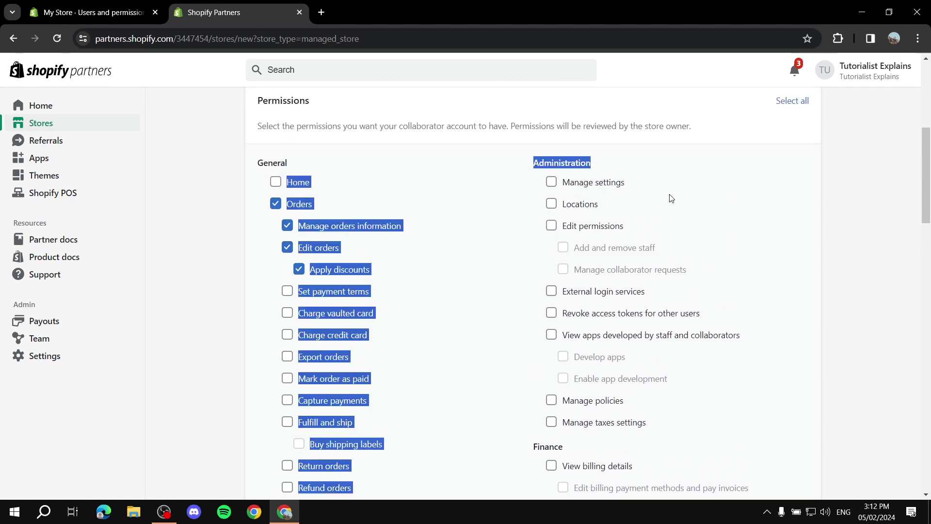
{"action": "left_click", "coordinate": [824, 194]}
{"action": "scroll", "coordinate": [706, 289], "scroll_direction": "down", "scroll_amount": 1}
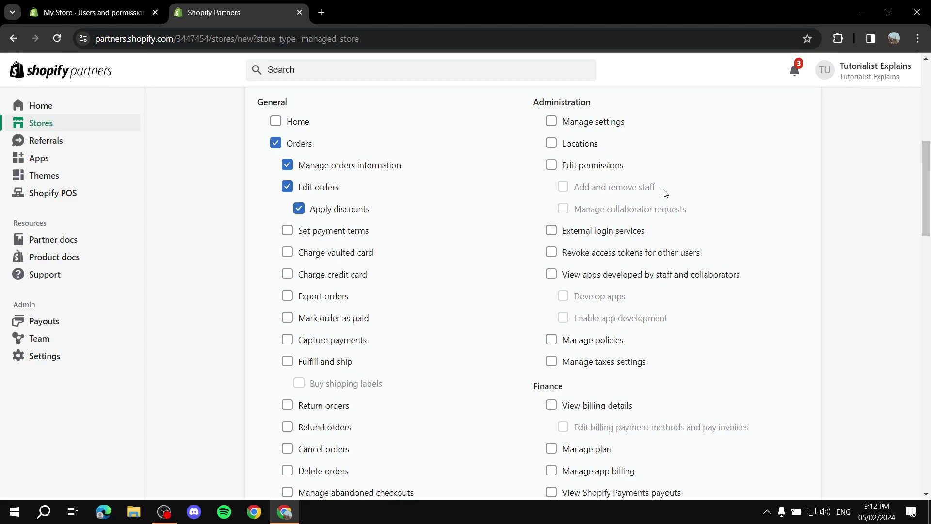
{"action": "left_click", "coordinate": [119, 13]}
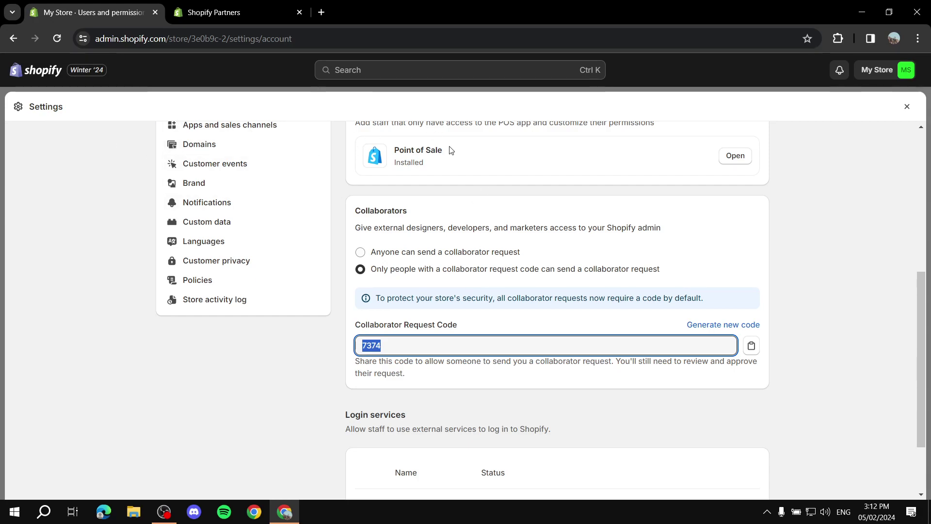
{"action": "left_click", "coordinate": [308, 6]}
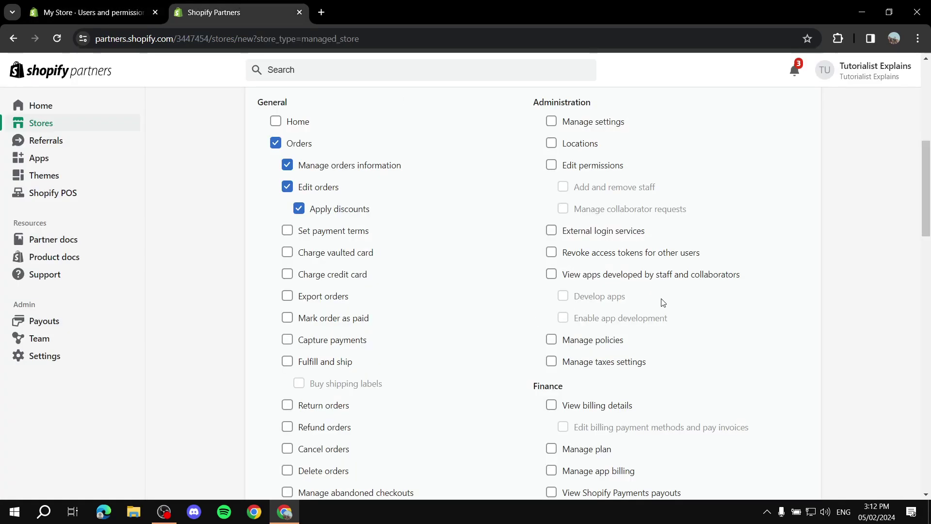
Step: Select the Locations and Edit permissions options under Administration, including Add and remove staff
{"action": "scroll", "coordinate": [594, 287], "scroll_direction": "up", "scroll_amount": 1}
{"action": "left_click", "coordinate": [550, 206]}
{"action": "left_click_drag", "start_coordinate": [528, 164], "coordinate": [660, 170]}
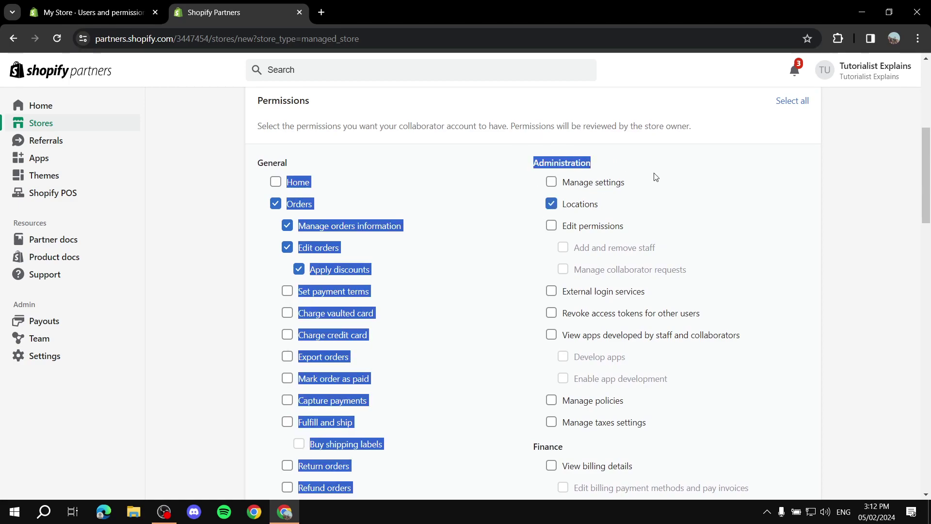
{"action": "left_click", "coordinate": [770, 214]}
{"action": "left_click", "coordinate": [587, 228]}
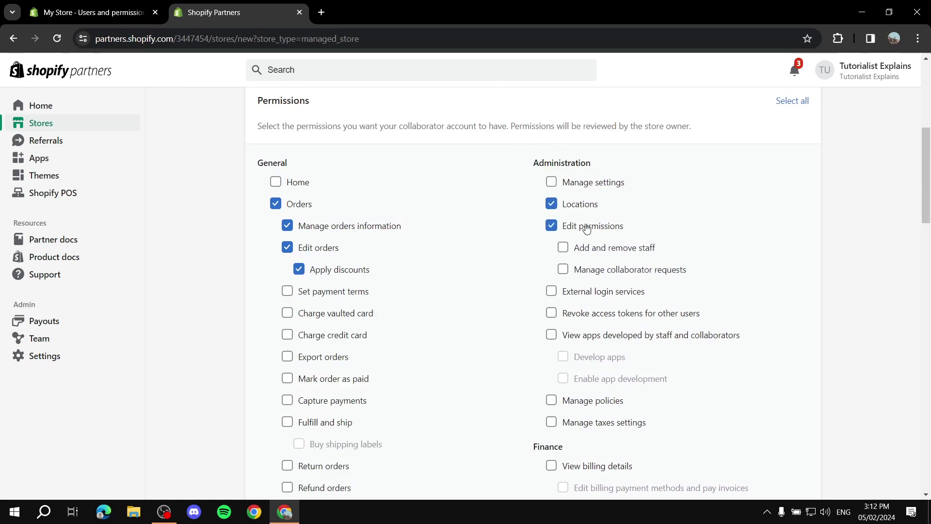
{"action": "scroll", "coordinate": [652, 243], "scroll_direction": "down", "scroll_amount": 4}
{"action": "scroll", "coordinate": [565, 262], "scroll_direction": "up", "scroll_amount": 4}
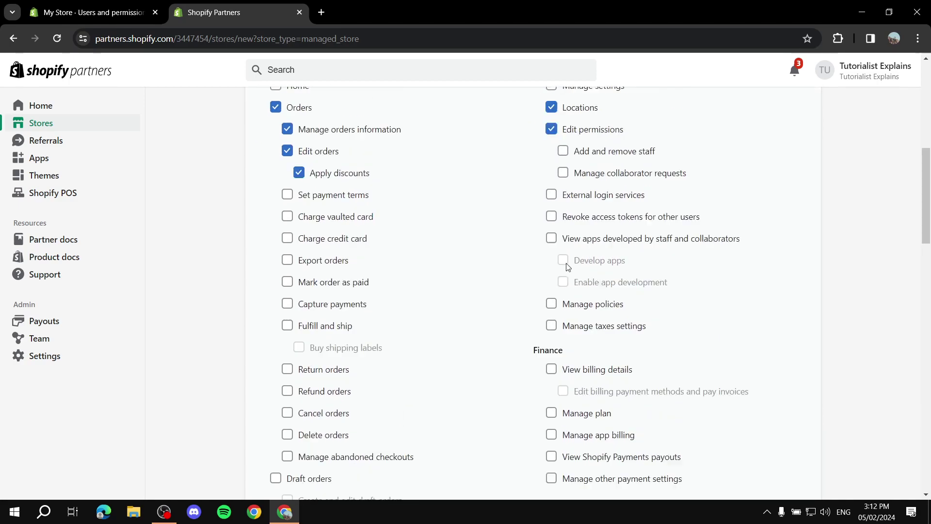
{"action": "left_click", "coordinate": [589, 247]}
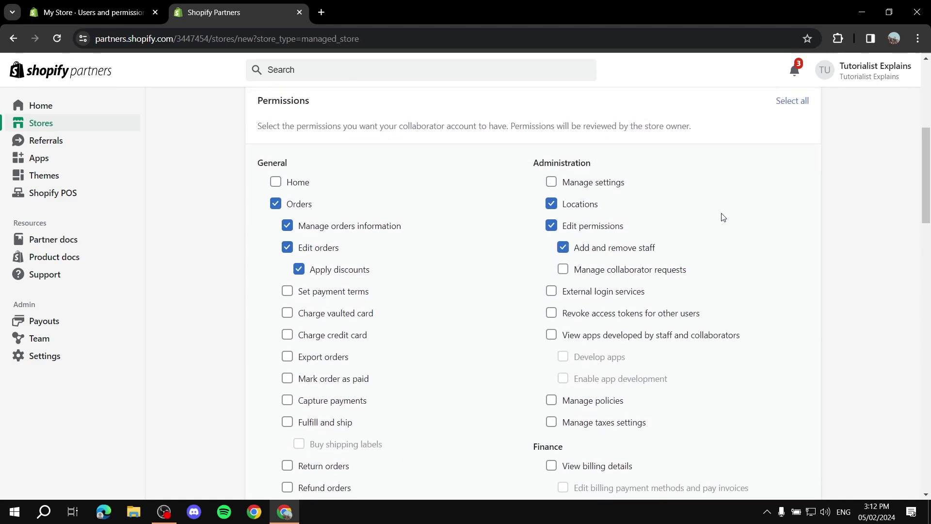
Step: Review the Finance, Orders, Products, Customers, metaobject, app and Online store permissions that can be requested
{"action": "scroll", "coordinate": [630, 240], "scroll_direction": "down", "scroll_amount": 4}
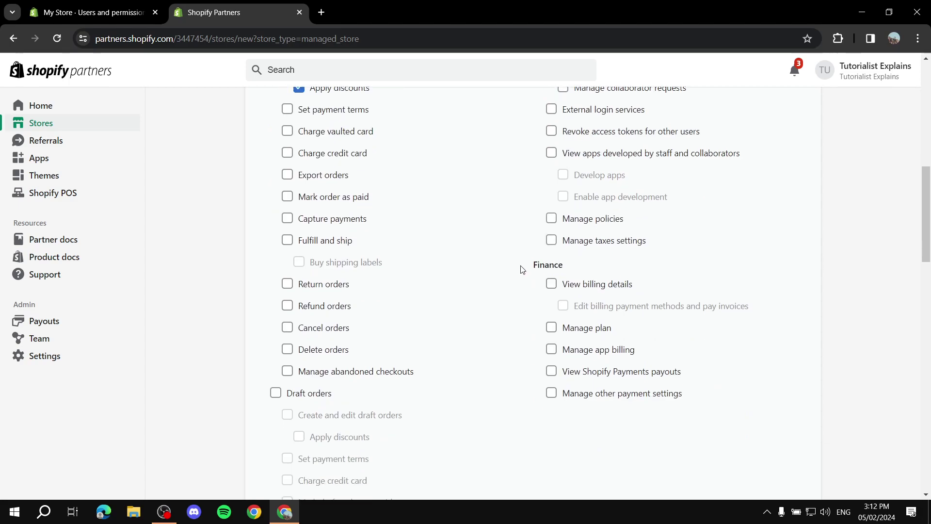
{"action": "left_click", "coordinate": [322, 286]}
{"action": "scroll", "coordinate": [339, 266], "scroll_direction": "up", "scroll_amount": 3}
{"action": "scroll", "coordinate": [646, 365], "scroll_direction": "down", "scroll_amount": 5}
{"action": "scroll", "coordinate": [642, 284], "scroll_direction": "down", "scroll_amount": 8}
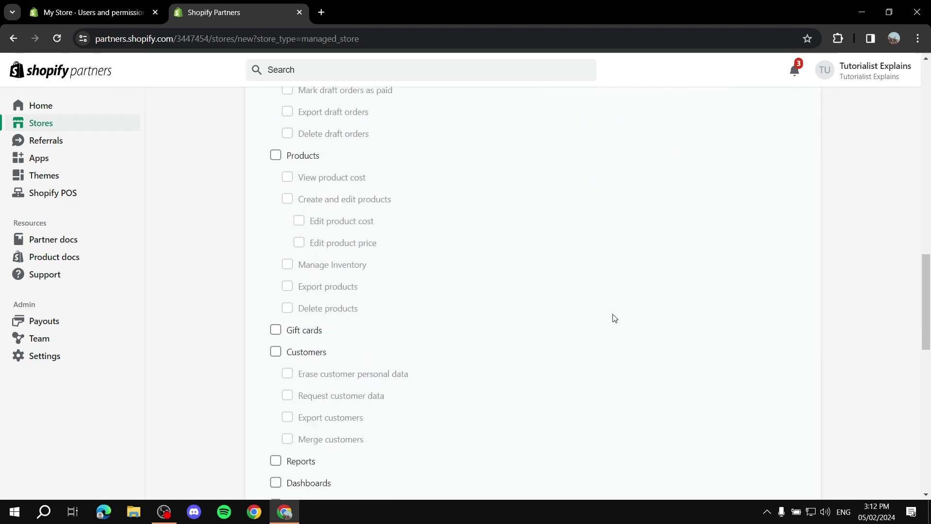
{"action": "scroll", "coordinate": [394, 396], "scroll_direction": "down", "scroll_amount": 4}
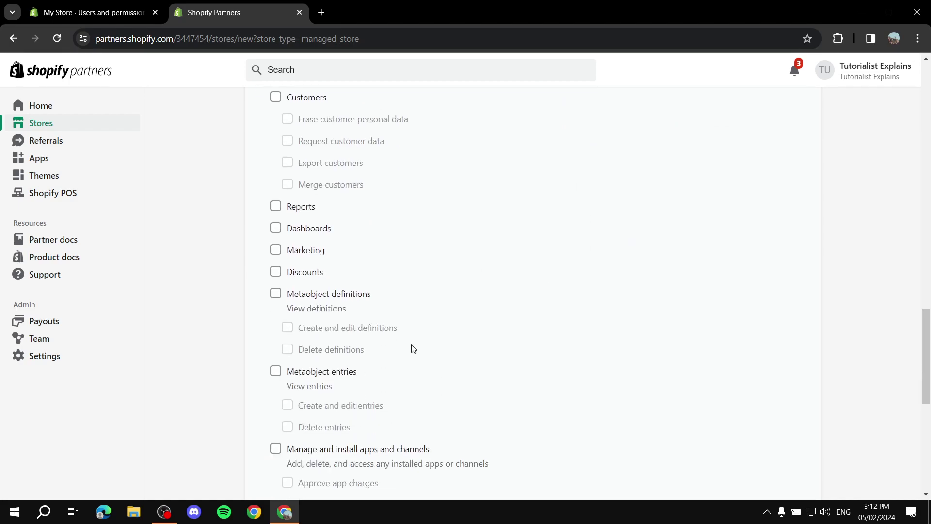
{"action": "scroll", "coordinate": [412, 347], "scroll_direction": "down", "scroll_amount": 2}
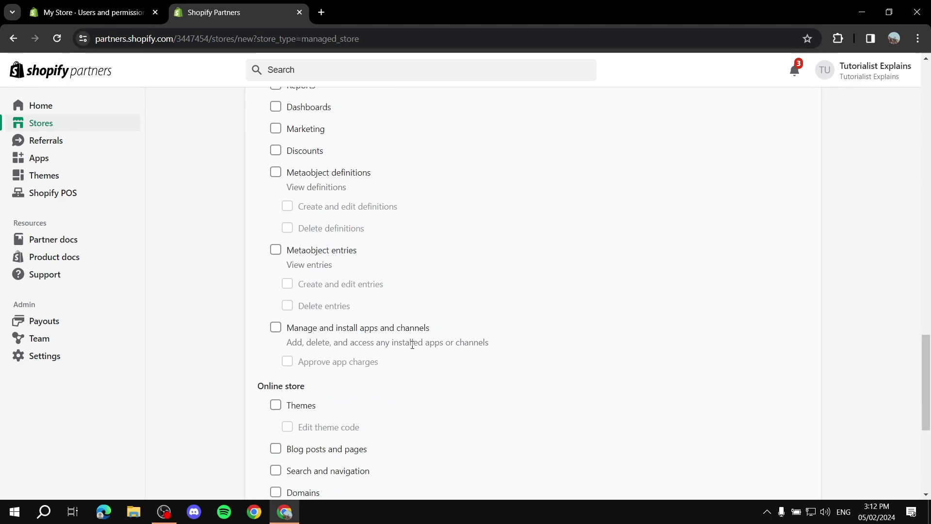
{"action": "scroll", "coordinate": [430, 377], "scroll_direction": "up", "scroll_amount": 18}
{"action": "scroll", "coordinate": [438, 389], "scroll_direction": "up", "scroll_amount": 6}
{"action": "scroll", "coordinate": [719, 376], "scroll_direction": "down", "scroll_amount": 4}
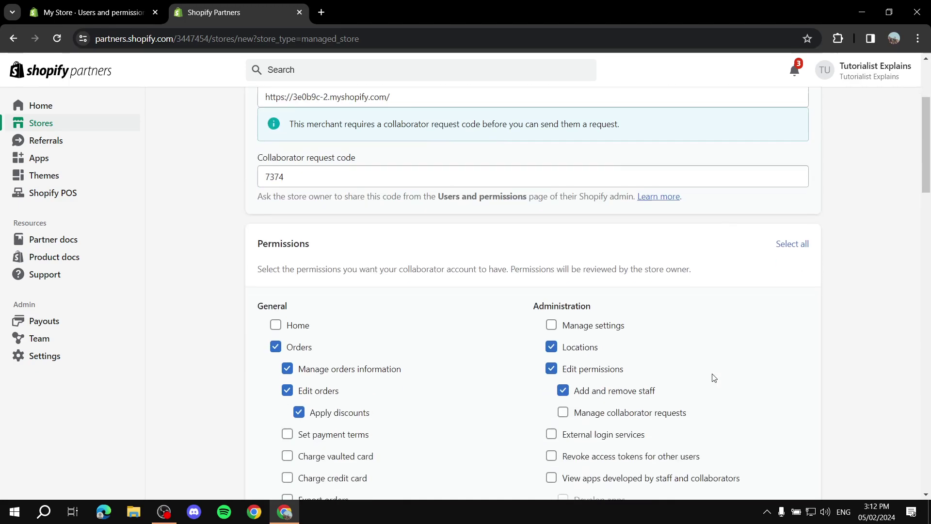
Step: Select all available permissions for the collaborator account in the access request
{"action": "left_click", "coordinate": [808, 224]}
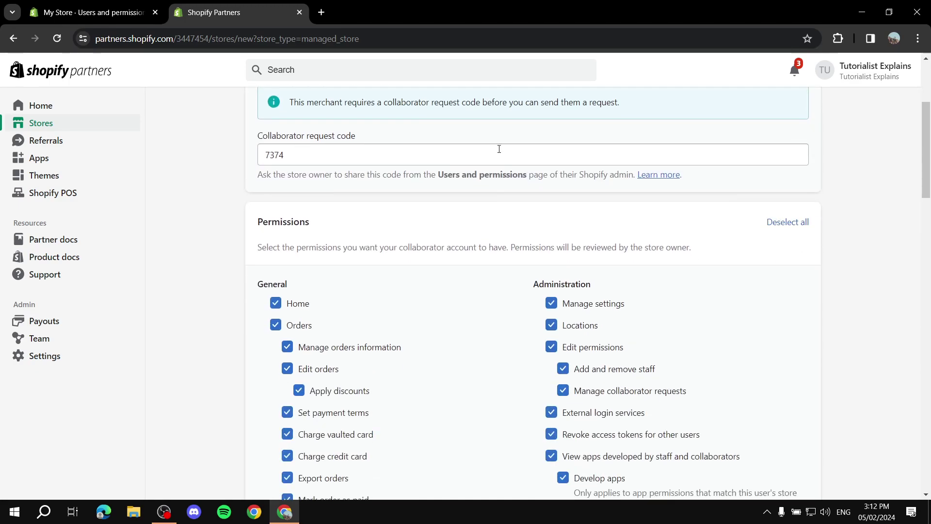
{"action": "scroll", "coordinate": [522, 226], "scroll_direction": "down", "scroll_amount": 15}
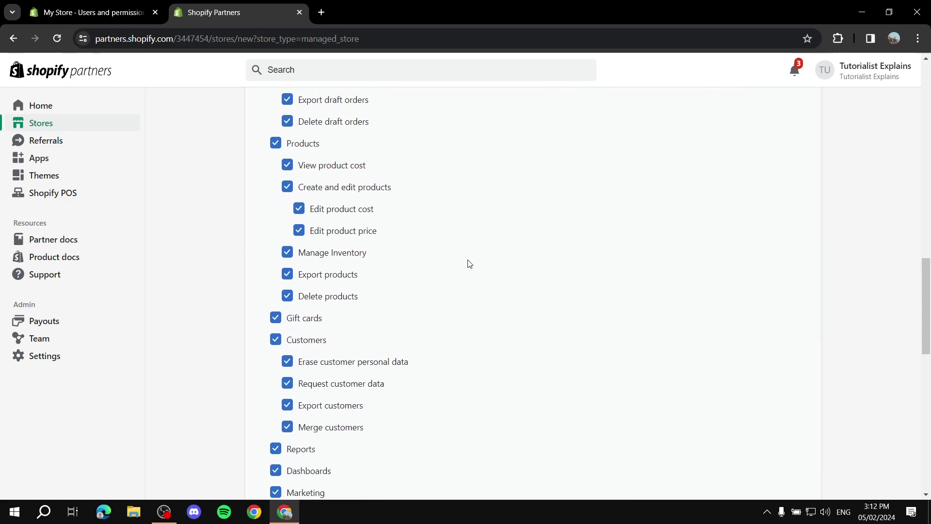
{"action": "scroll", "coordinate": [474, 270], "scroll_direction": "down", "scroll_amount": 15}
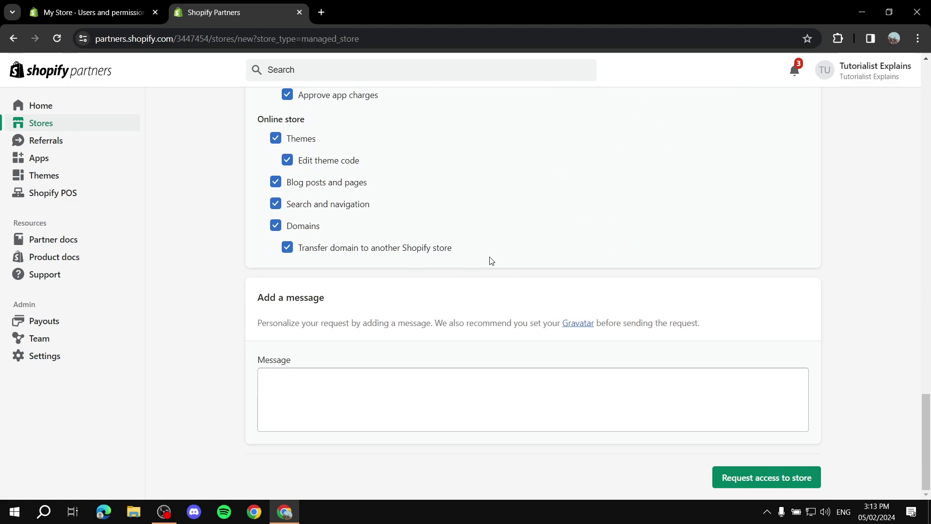
Step: Add the message "Hey." to the access request, send it to the store and dismiss the notification
{"action": "left_click", "coordinate": [501, 397]}
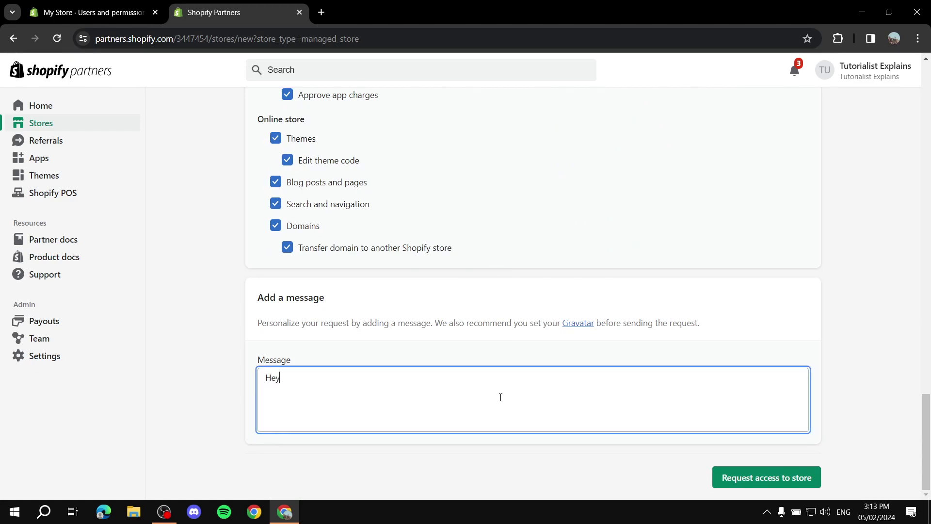
{"action": "left_click", "coordinate": [435, 474]}
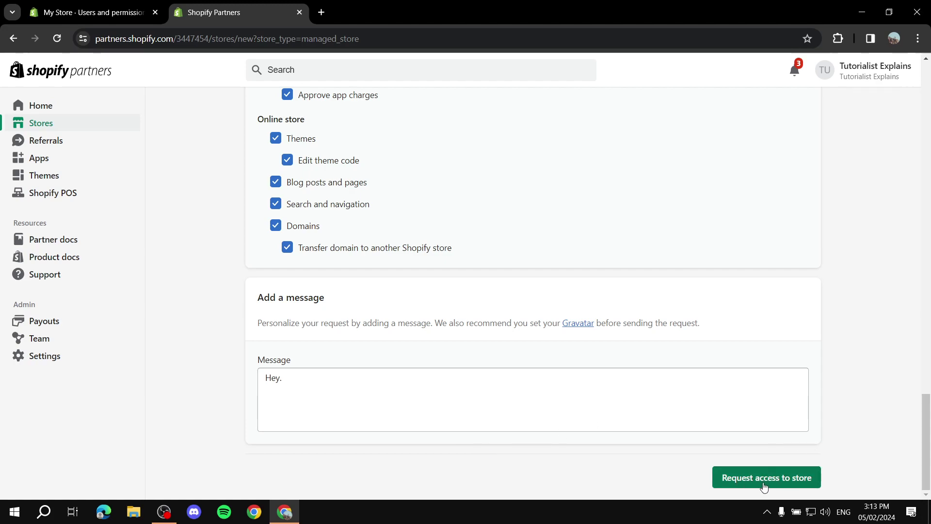
{"action": "left_click", "coordinate": [789, 482]}
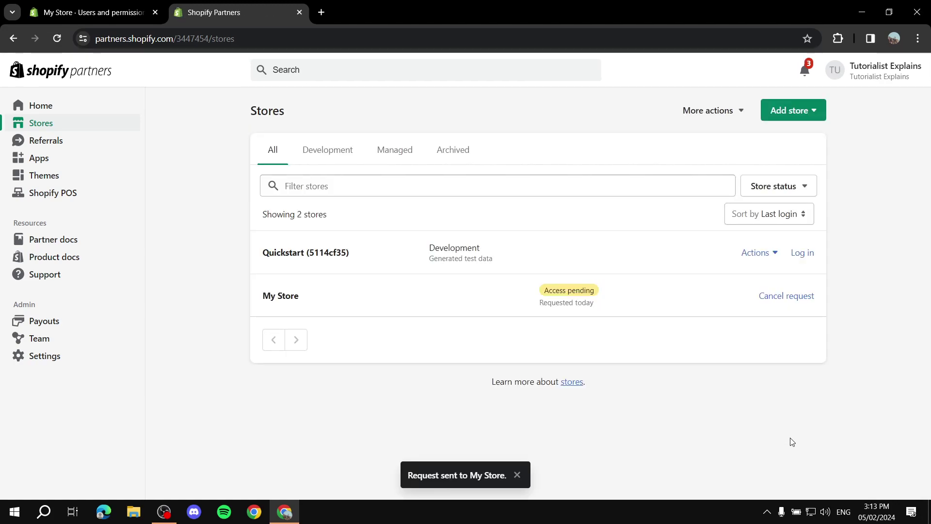
{"action": "left_click", "coordinate": [516, 475]}
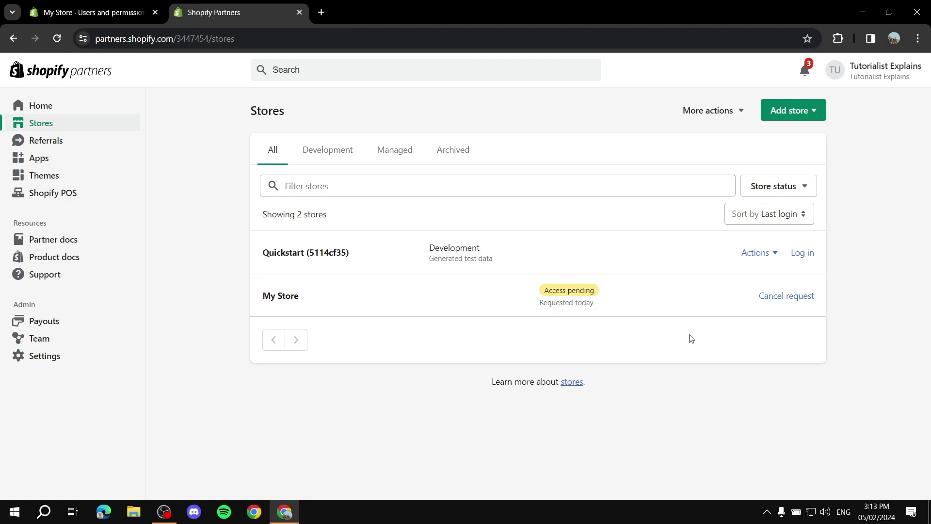
Step: Switch to My Store's admin, leave the open settings page and reopen the Users and permissions settings
{"action": "left_click", "coordinate": [92, 12]}
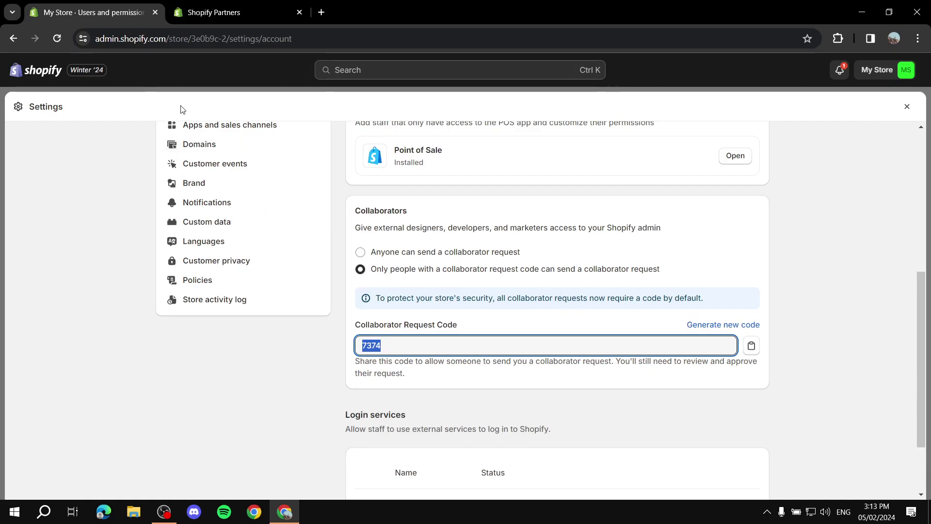
{"action": "left_click", "coordinate": [906, 107]}
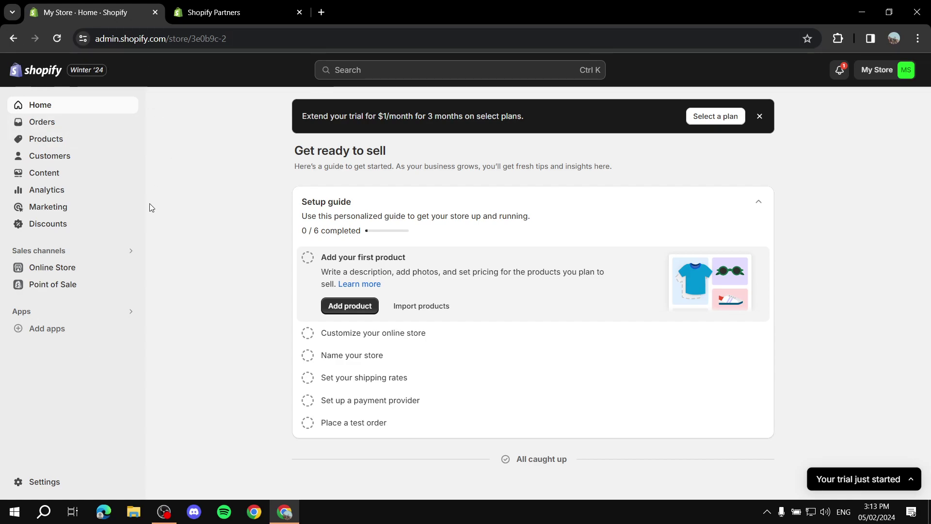
{"action": "left_click", "coordinate": [41, 481]}
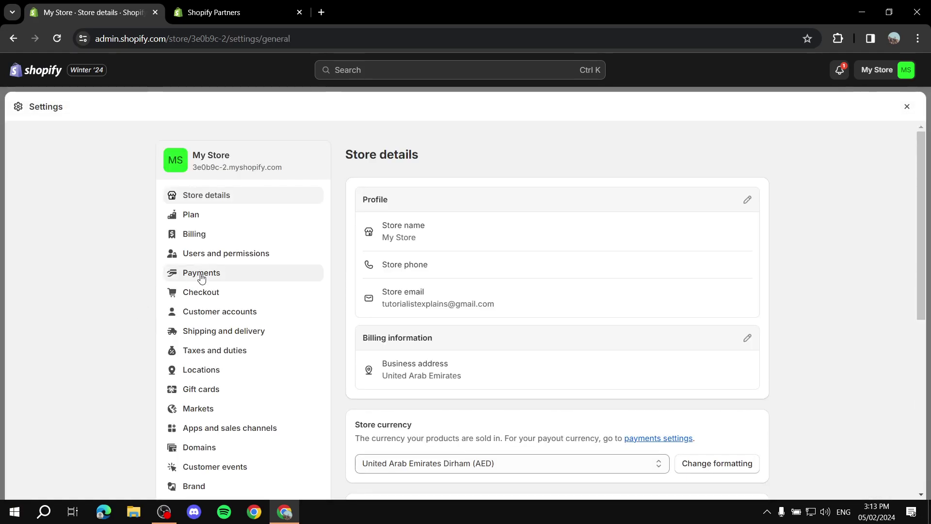
{"action": "left_click", "coordinate": [220, 315]}
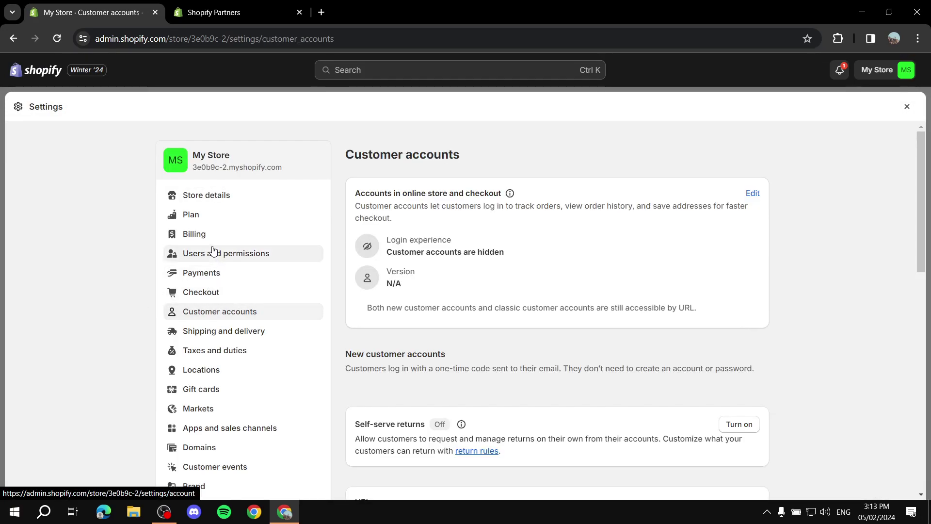
{"action": "left_click", "coordinate": [217, 254]}
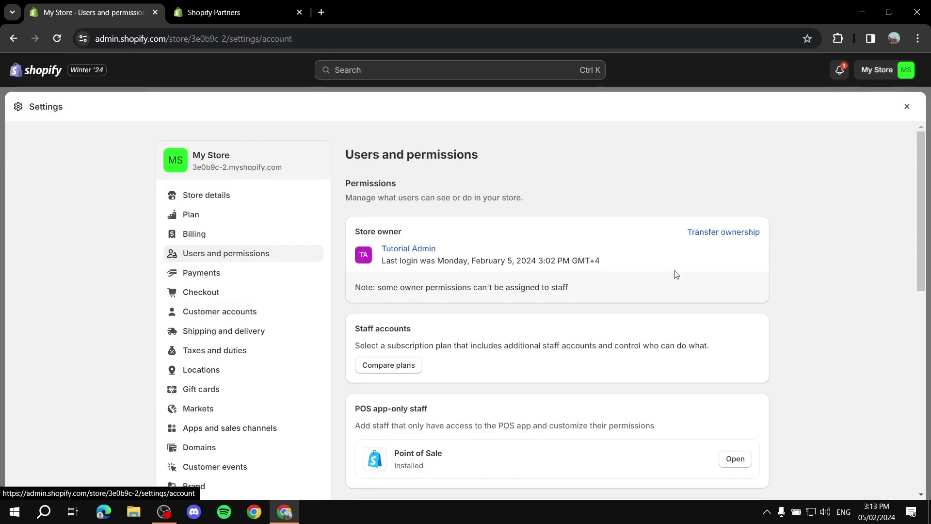
Step: Open the pending collaborator's access request from the Collaborators section of Users and permissions
{"action": "scroll", "coordinate": [378, 257], "scroll_direction": "down", "scroll_amount": 6}
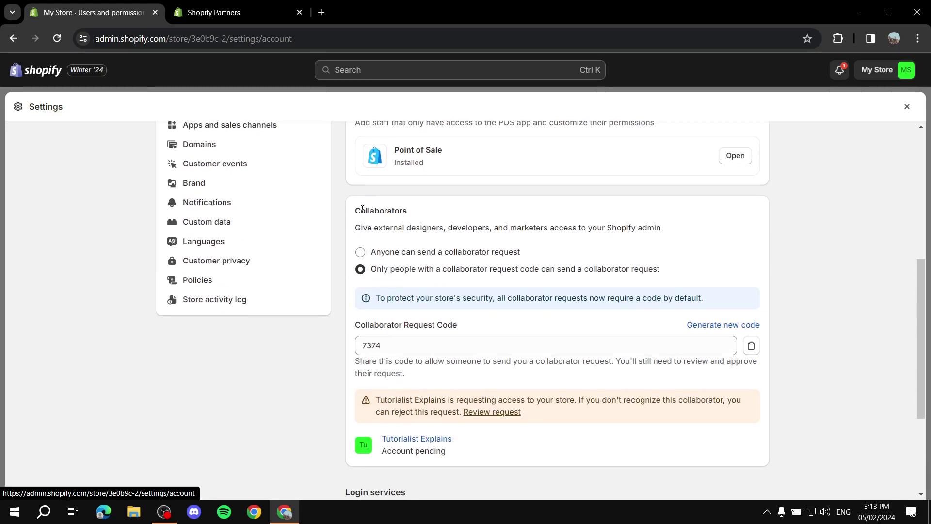
{"action": "left_click_drag", "start_coordinate": [357, 210], "coordinate": [459, 212]}
{"action": "left_click", "coordinate": [459, 212]}
{"action": "scroll", "coordinate": [462, 214], "scroll_direction": "down", "scroll_amount": 3}
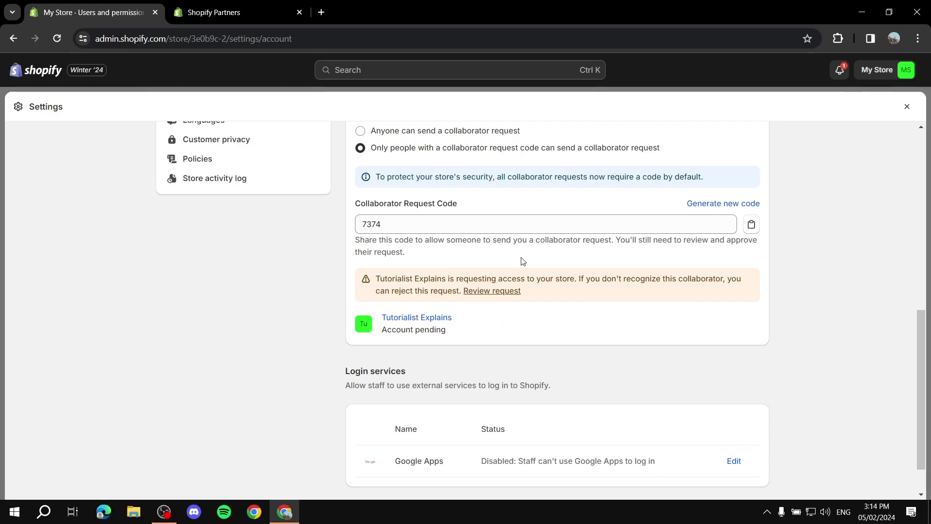
{"action": "left_click", "coordinate": [427, 317]}
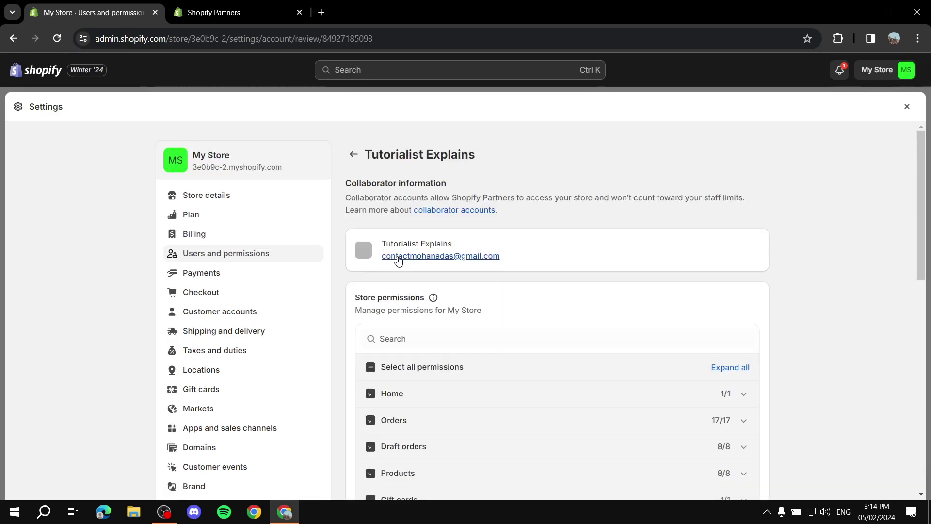
Step: Review the requested store and app permissions, including the details of the Home and Orders groups
{"action": "scroll", "coordinate": [547, 262], "scroll_direction": "down", "scroll_amount": 3}
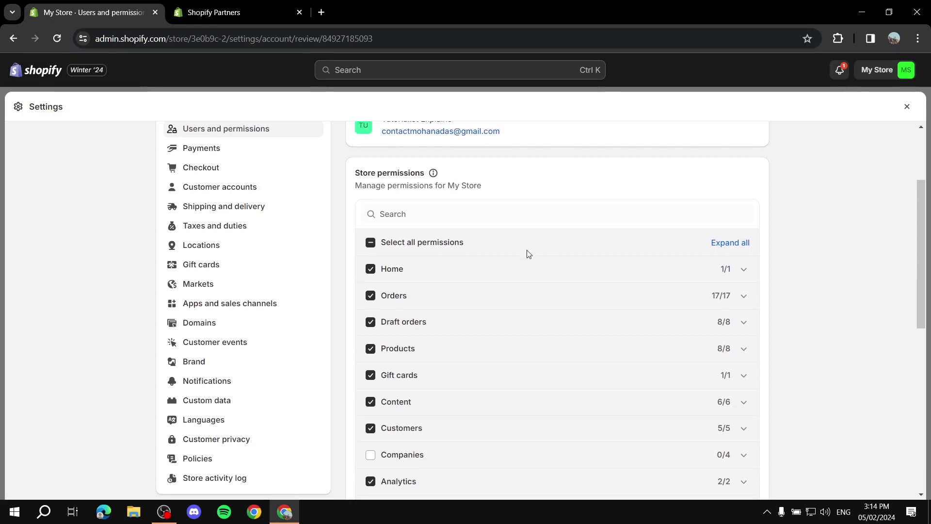
{"action": "scroll", "coordinate": [485, 228], "scroll_direction": "down", "scroll_amount": 3}
{"action": "scroll", "coordinate": [509, 239], "scroll_direction": "up", "scroll_amount": 3}
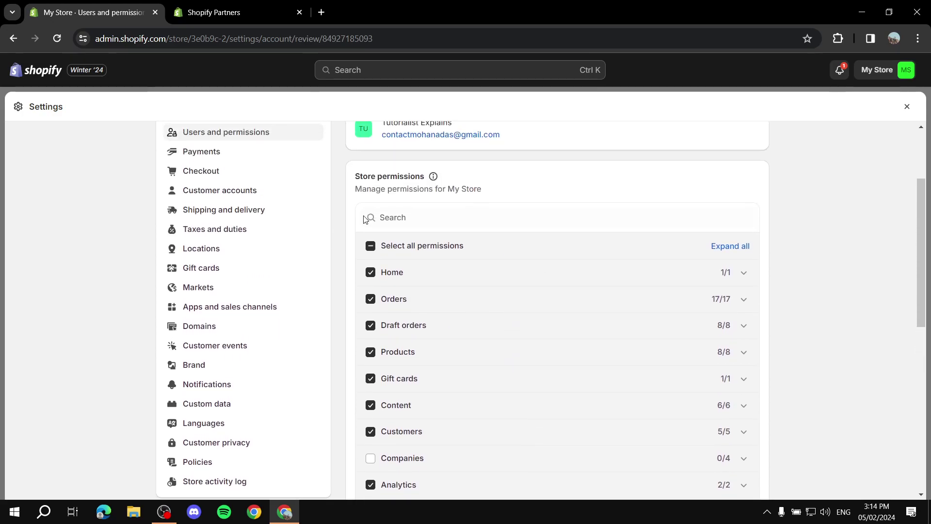
{"action": "scroll", "coordinate": [417, 301], "scroll_direction": "down", "scroll_amount": 10}
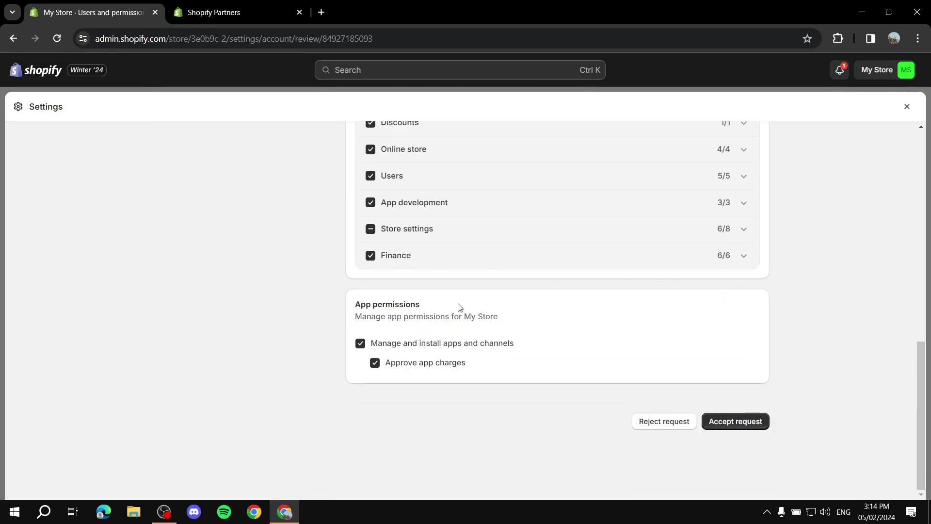
{"action": "scroll", "coordinate": [511, 291], "scroll_direction": "up", "scroll_amount": 8}
{"action": "left_click", "coordinate": [740, 223]}
{"action": "left_click", "coordinate": [742, 222]}
{"action": "left_click", "coordinate": [744, 248]}
{"action": "left_click", "coordinate": [743, 250]}
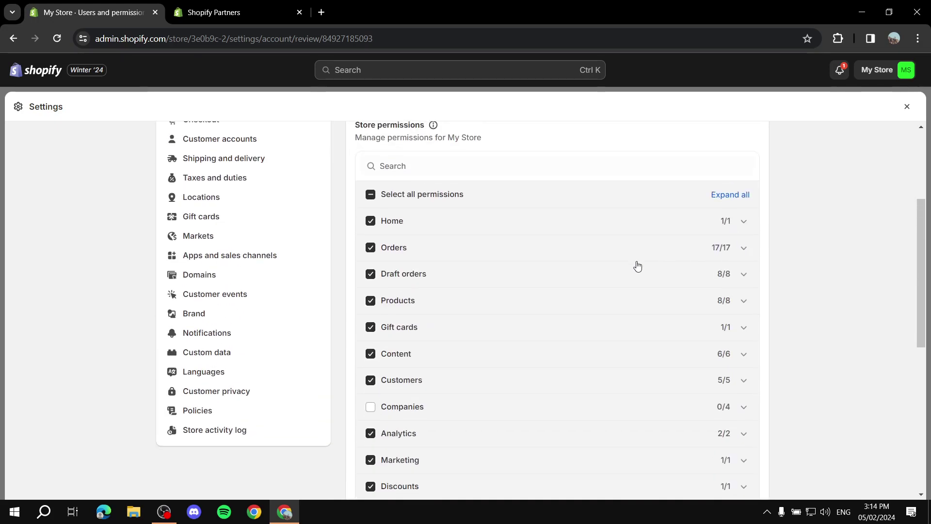
Step: Deselect all requested store permissions and inspect the individual Companies permissions
{"action": "left_click", "coordinate": [381, 195]}
{"action": "left_click", "coordinate": [380, 196]}
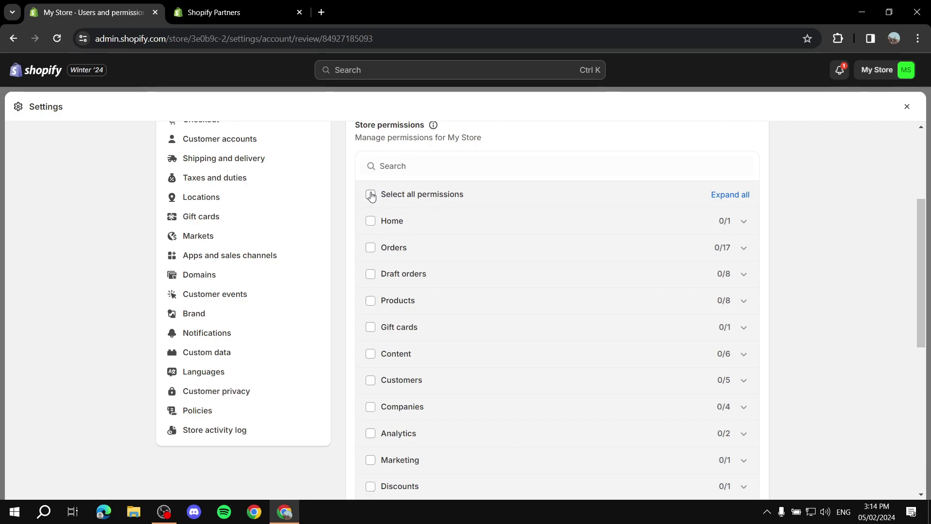
{"action": "scroll", "coordinate": [551, 250], "scroll_direction": "down", "scroll_amount": 4}
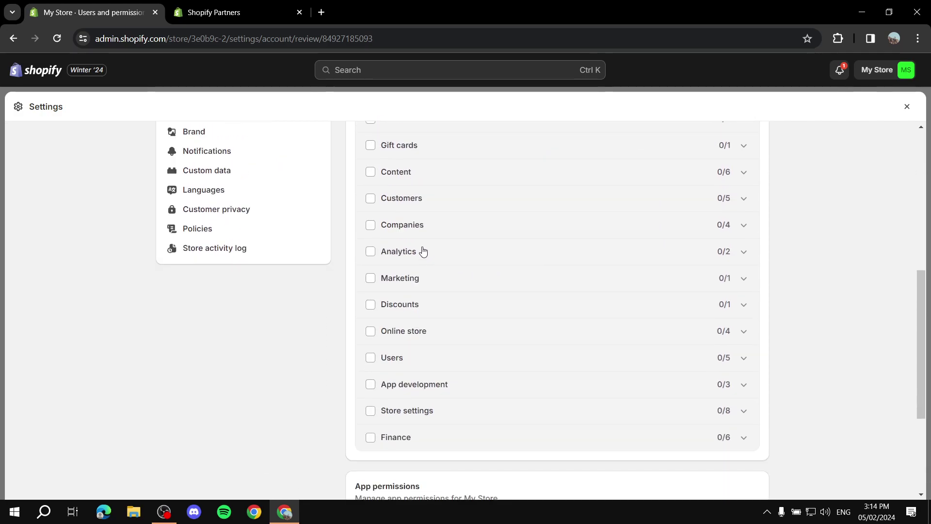
{"action": "left_click", "coordinate": [745, 228]}
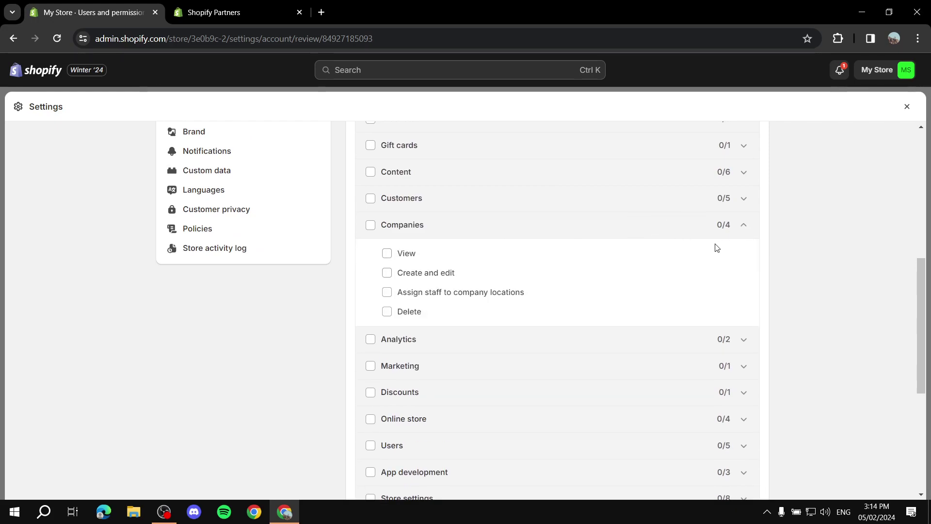
{"action": "left_click", "coordinate": [742, 224]}
Step: Grant the collaborator the Return, Refund and Cancel permissions under Orders
{"action": "scroll", "coordinate": [630, 252], "scroll_direction": "up", "scroll_amount": 3}
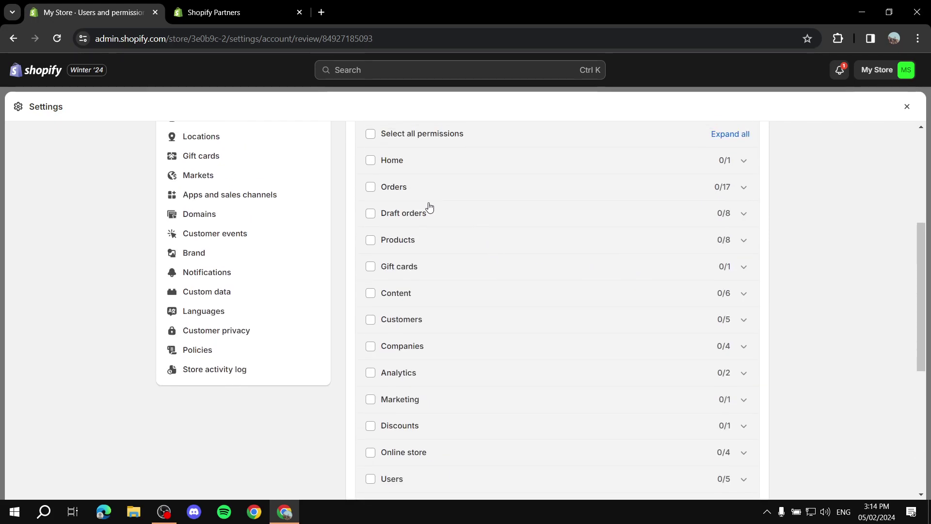
{"action": "left_click", "coordinate": [745, 187]}
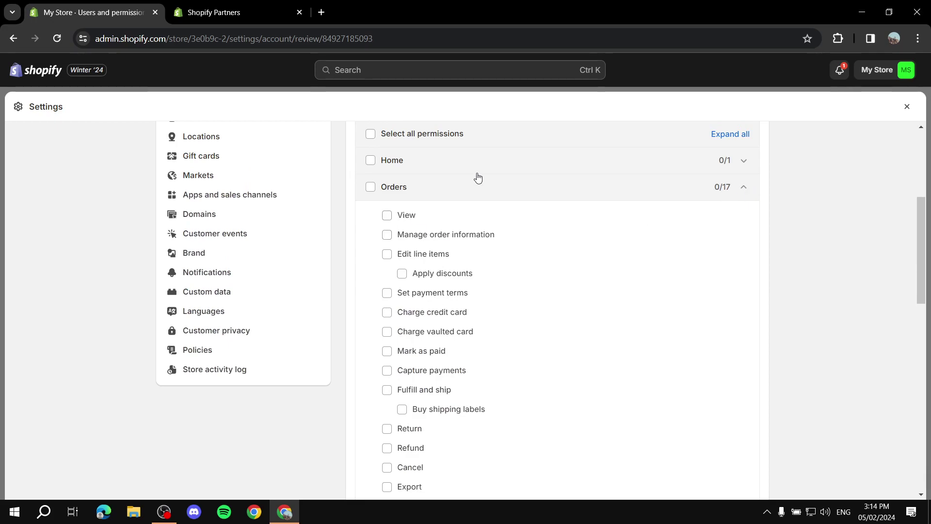
{"action": "scroll", "coordinate": [488, 187], "scroll_direction": "down", "scroll_amount": 1}
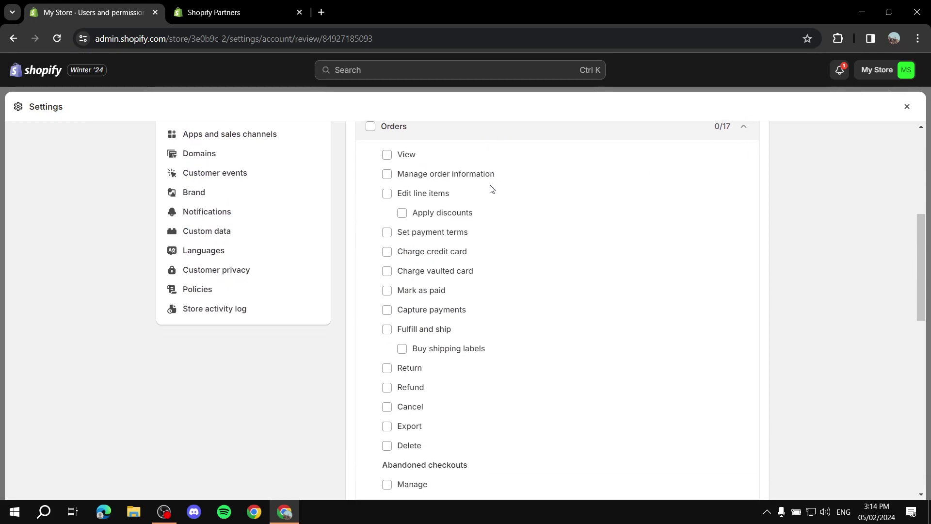
{"action": "left_click", "coordinate": [400, 367]}
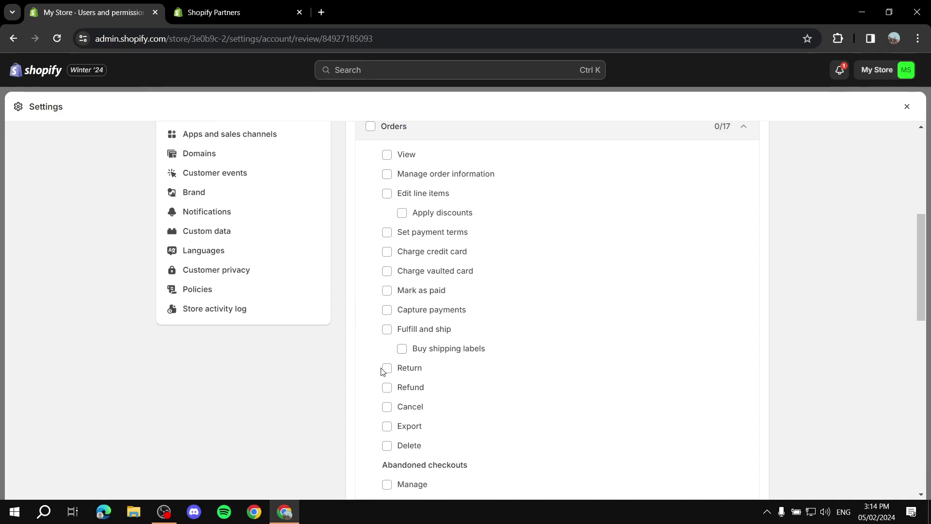
{"action": "left_click", "coordinate": [387, 388]}
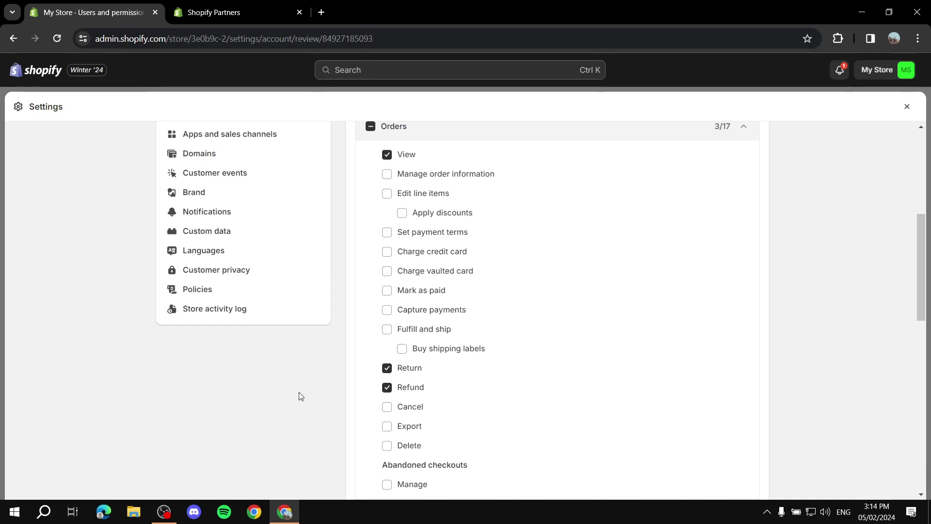
{"action": "left_click", "coordinate": [387, 409]}
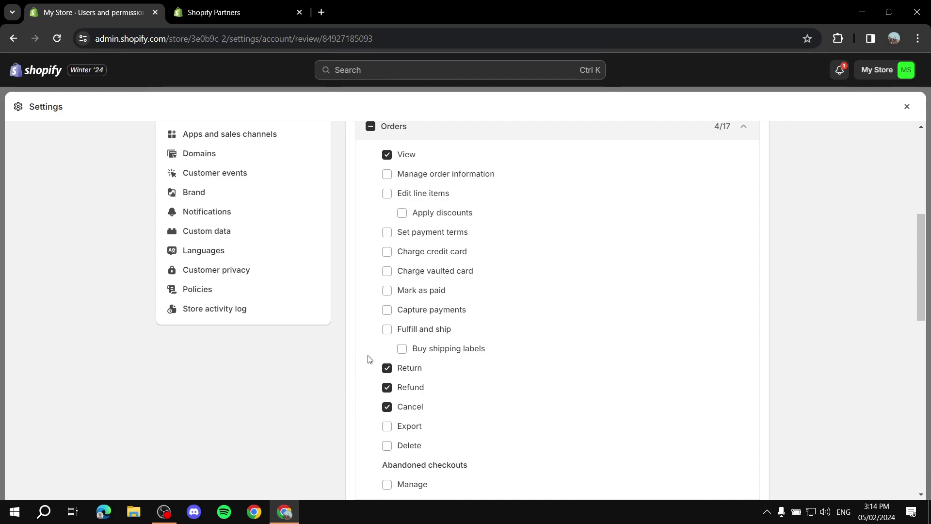
{"action": "scroll", "coordinate": [401, 358], "scroll_direction": "up", "scroll_amount": 1}
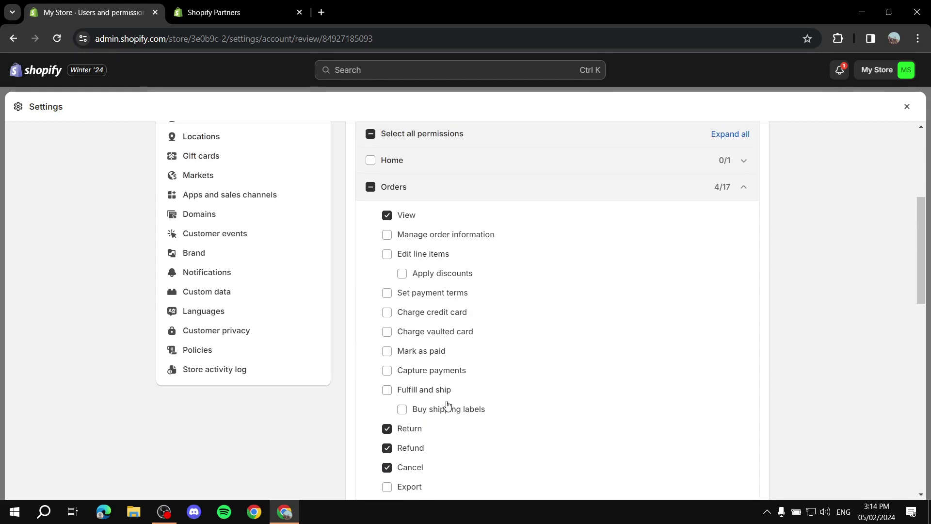
{"action": "scroll", "coordinate": [430, 273], "scroll_direction": "down", "scroll_amount": 4}
{"action": "scroll", "coordinate": [495, 303], "scroll_direction": "up", "scroll_amount": 4}
Step: Collapse the Orders permissions, accept the collaborator request and dismiss the notification
{"action": "left_click", "coordinate": [199, 15]}
{"action": "left_click", "coordinate": [92, 12]}
{"action": "left_click", "coordinate": [738, 186]}
{"action": "scroll", "coordinate": [630, 252], "scroll_direction": "down", "scroll_amount": 2}
{"action": "scroll", "coordinate": [630, 252], "scroll_direction": "down", "scroll_amount": 5}
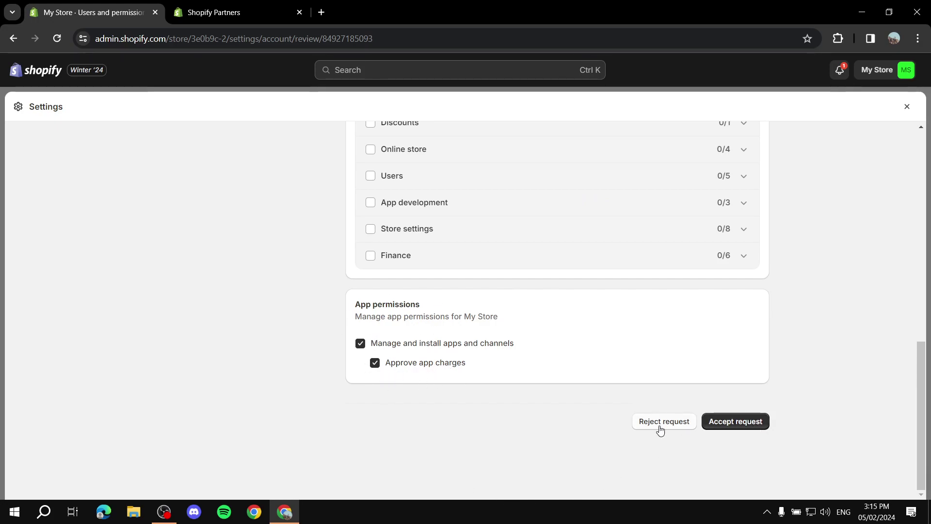
{"action": "left_click", "coordinate": [741, 430]}
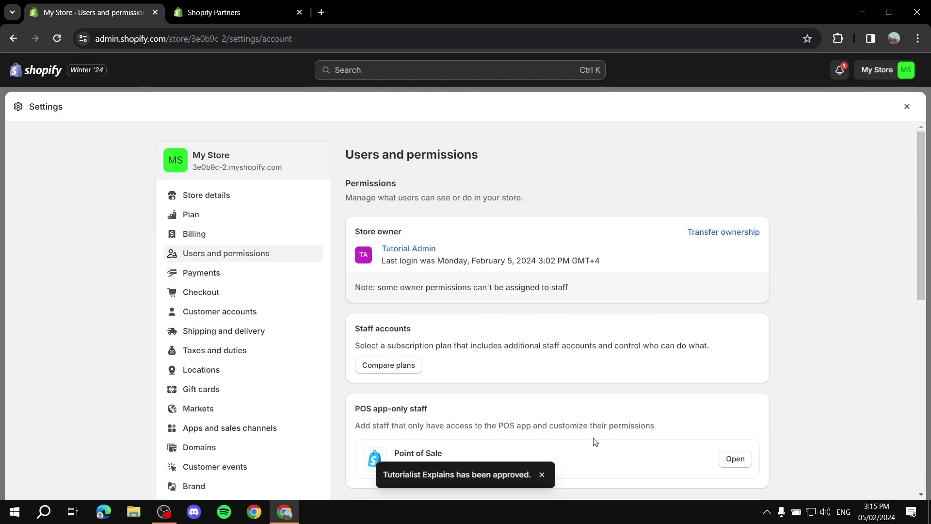
{"action": "left_click_drag", "start_coordinate": [466, 474], "coordinate": [546, 474]}
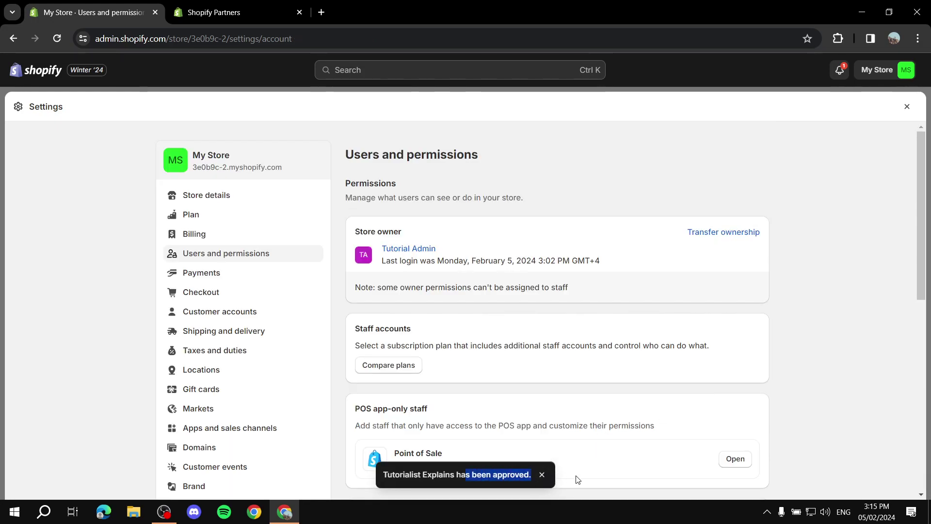
{"action": "left_click", "coordinate": [542, 476]}
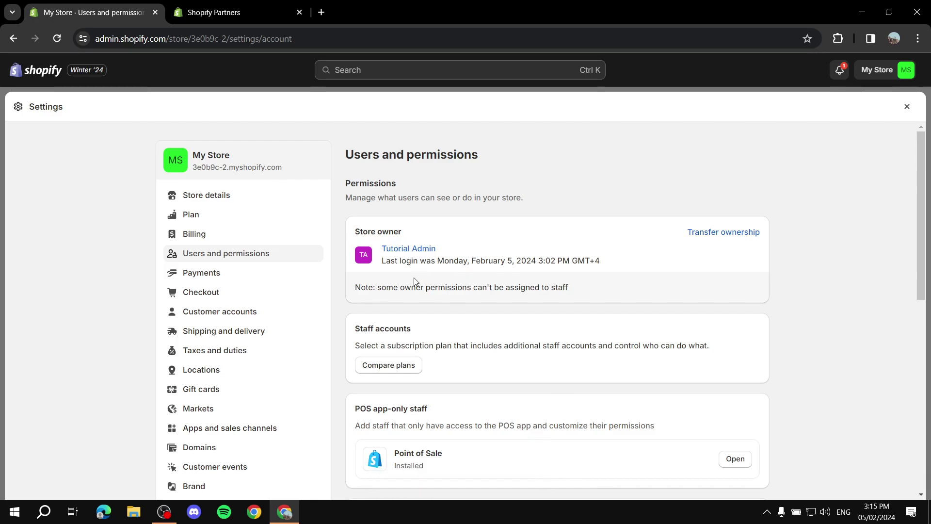
Step: Check the collaborator's entry in the Collaborators section, switch to Shopify Partners and reload its Stores list
{"action": "scroll", "coordinate": [346, 278], "scroll_direction": "down", "scroll_amount": 8}
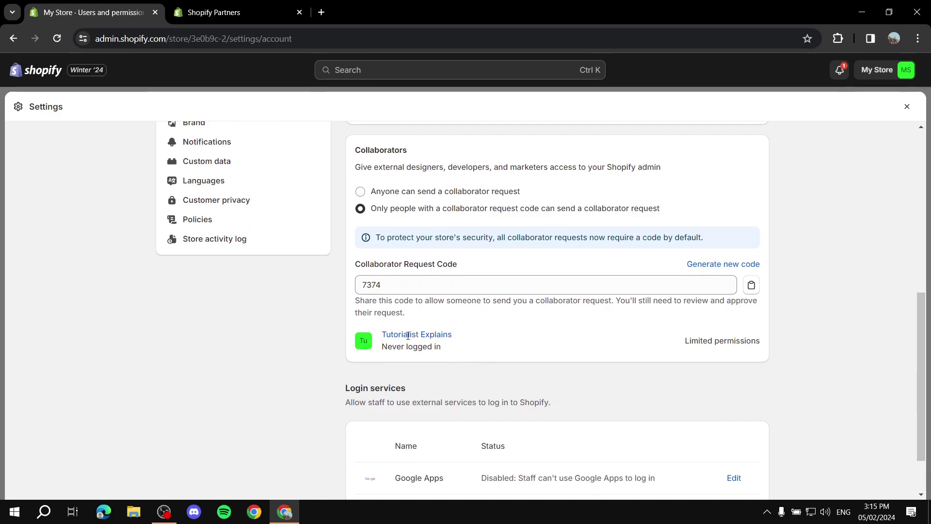
{"action": "left_click", "coordinate": [215, 12]}
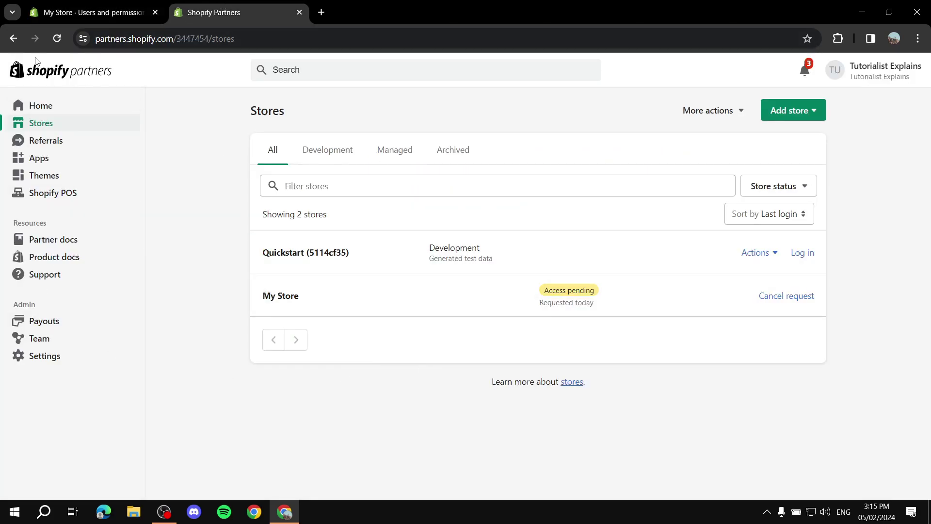
{"action": "left_click", "coordinate": [52, 41]}
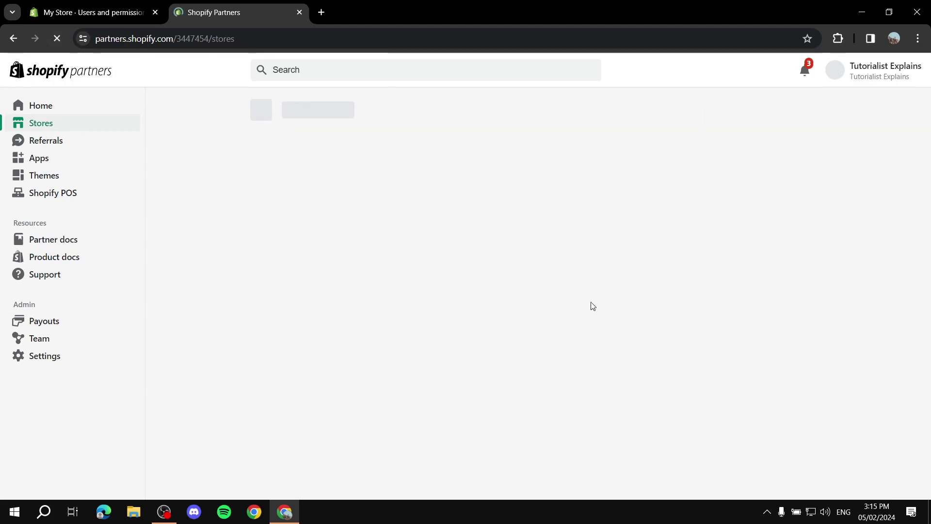